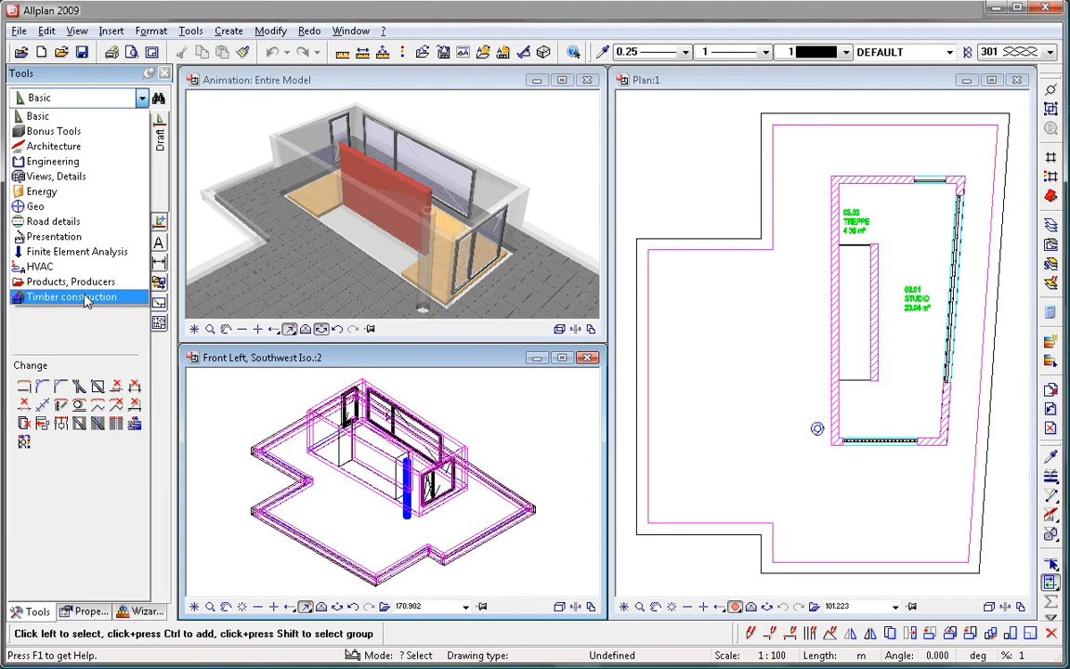
In the Timber construction module, transfer the studio's walls and assign the External wall standard definition to the four outer walls
click(85, 298)
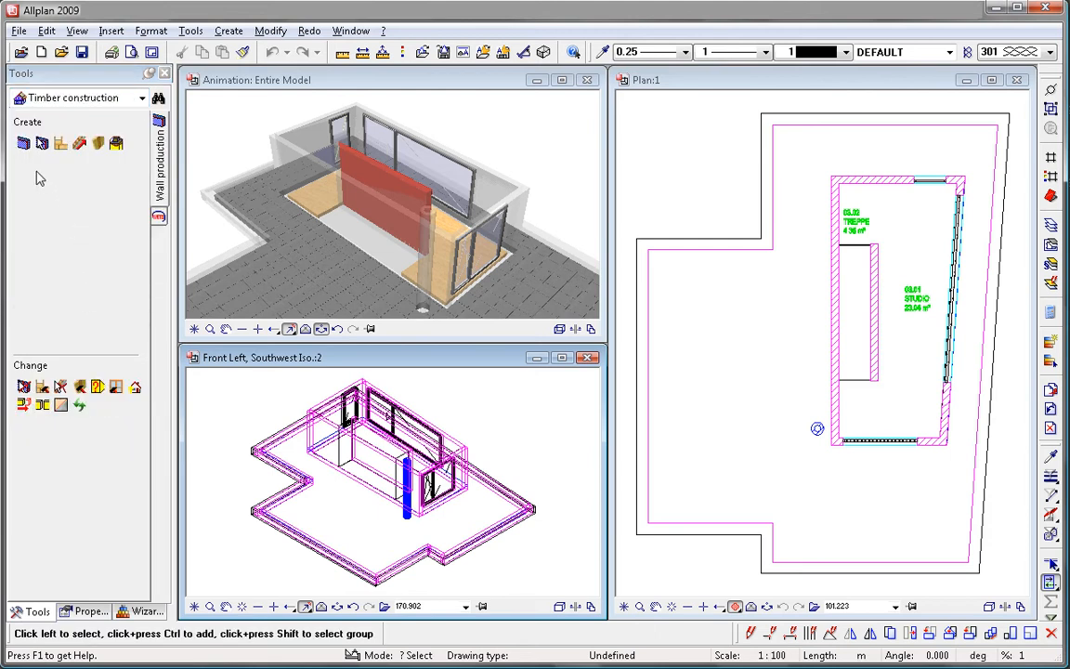
click(24, 145)
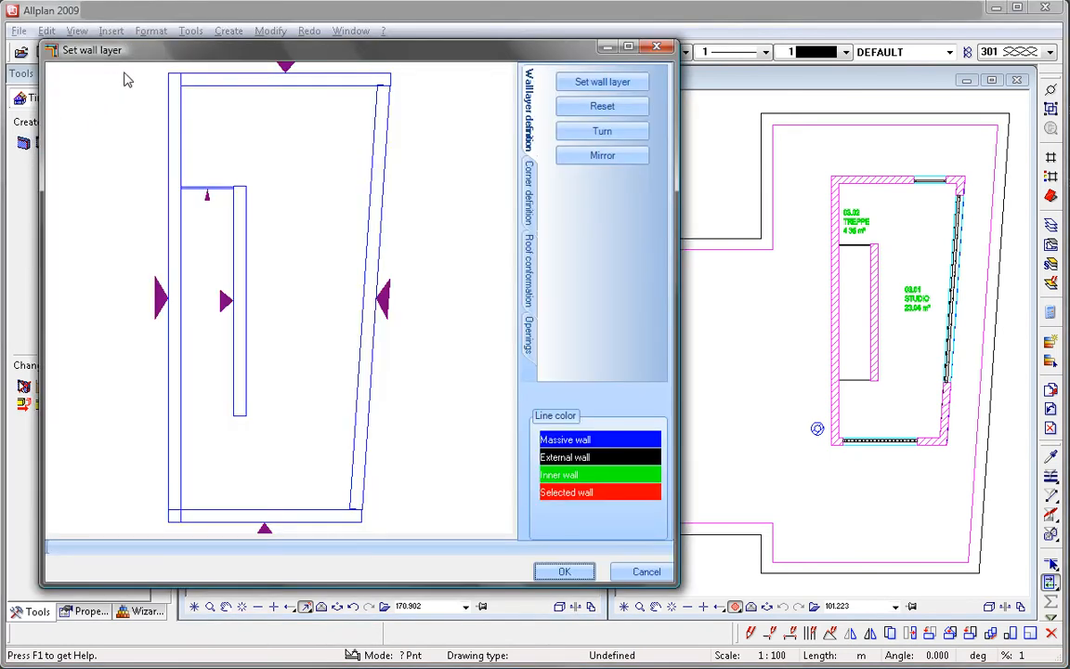
drag(138, 65, 223, 213)
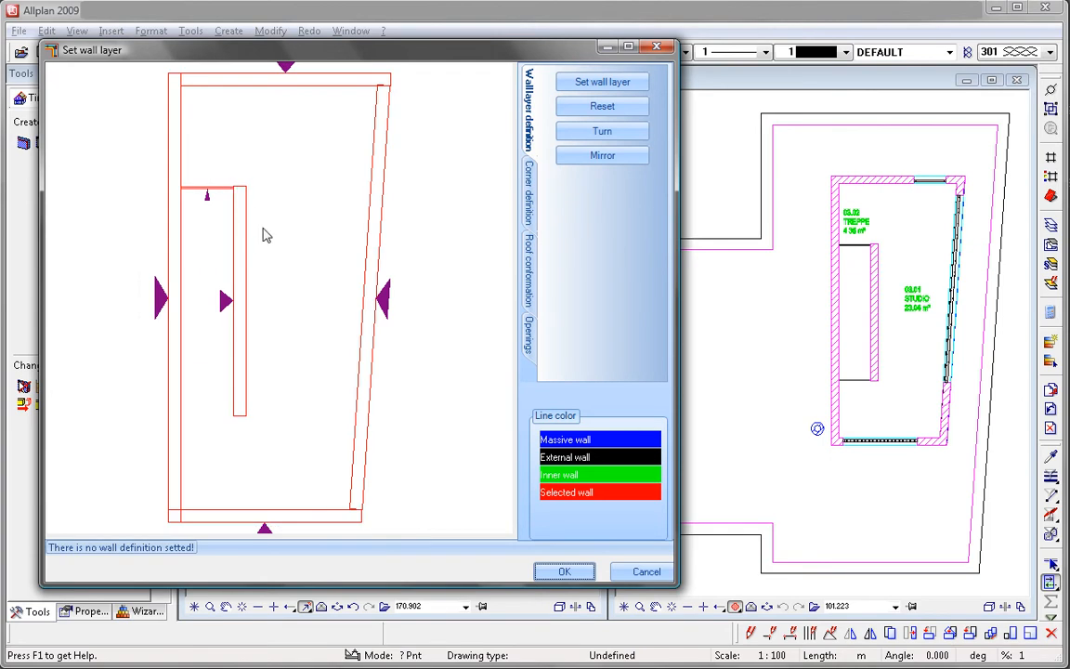
click(604, 83)
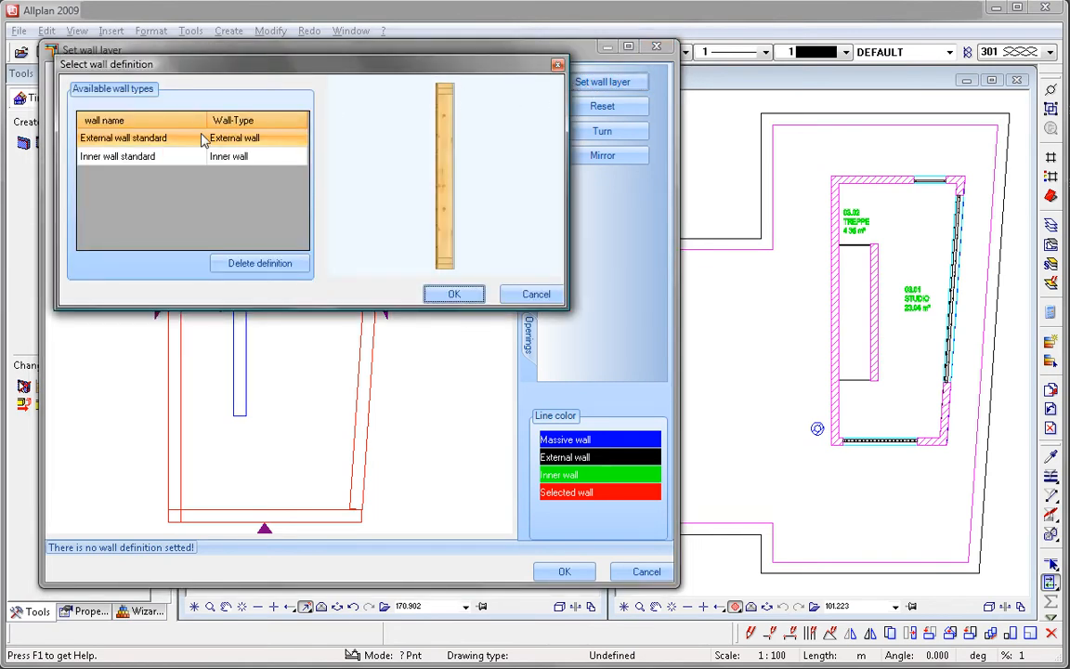
drag(336, 156, 368, 167)
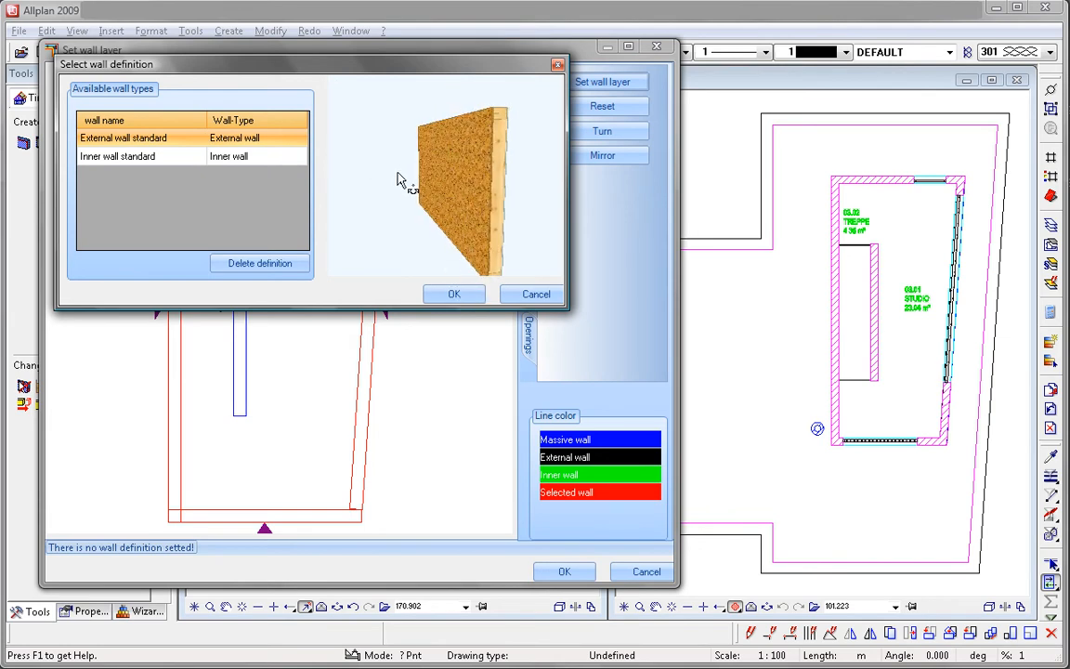
click(454, 295)
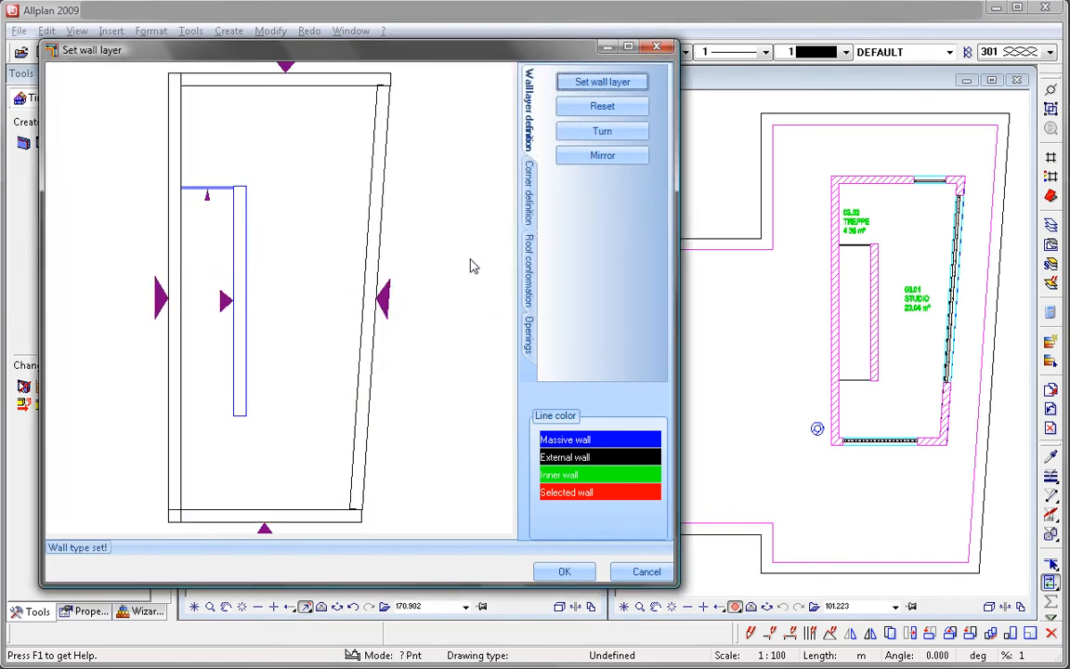
Blend the upper-left corner of the outer walls using the Standard-external-ridge connection, with the long straight wall as wall 1
click(527, 195)
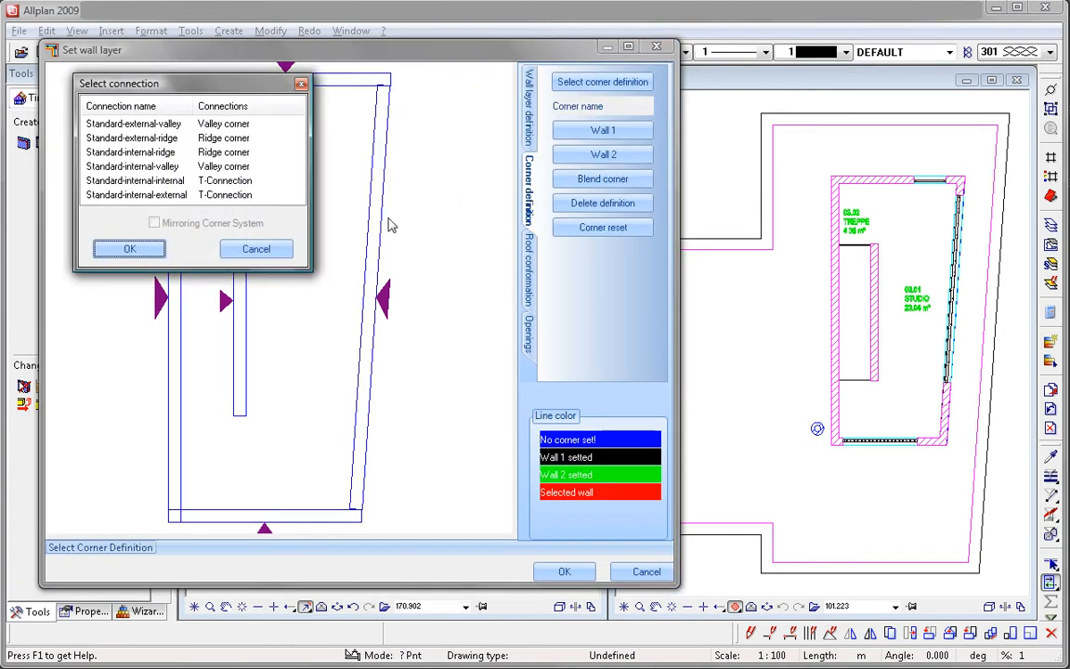
click(278, 249)
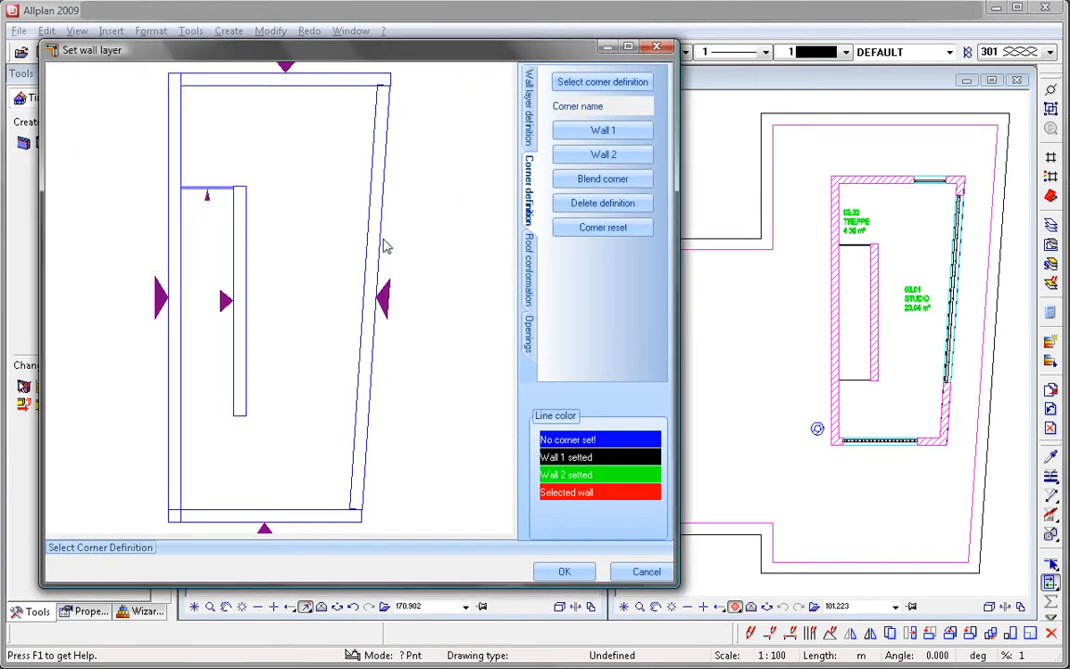
click(575, 182)
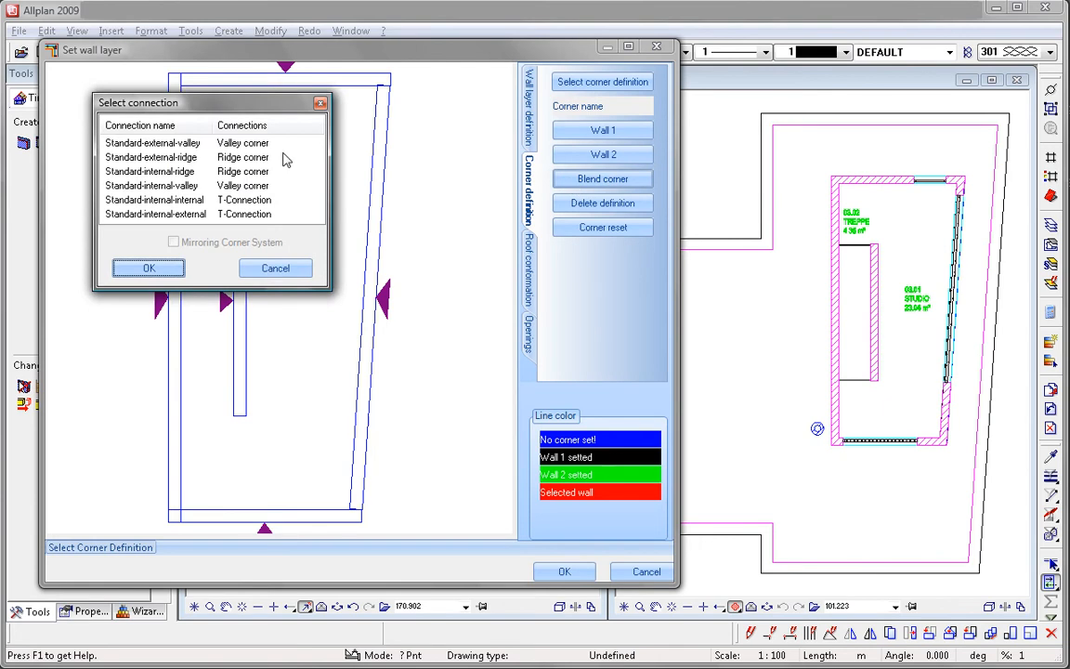
click(172, 158)
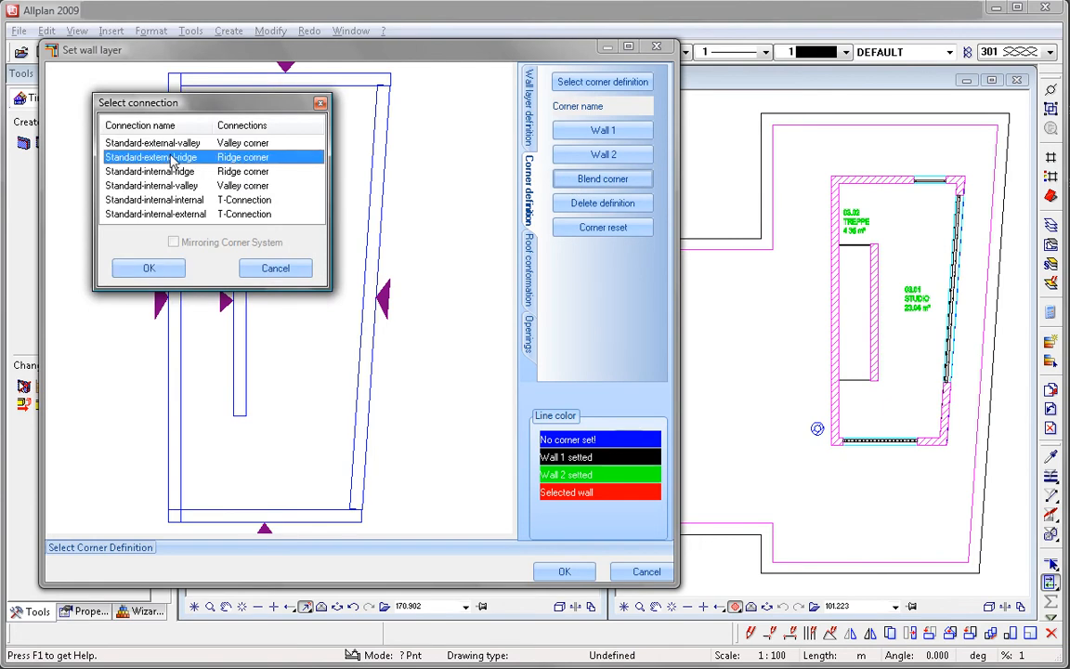
click(148, 267)
click(176, 112)
click(203, 80)
click(203, 111)
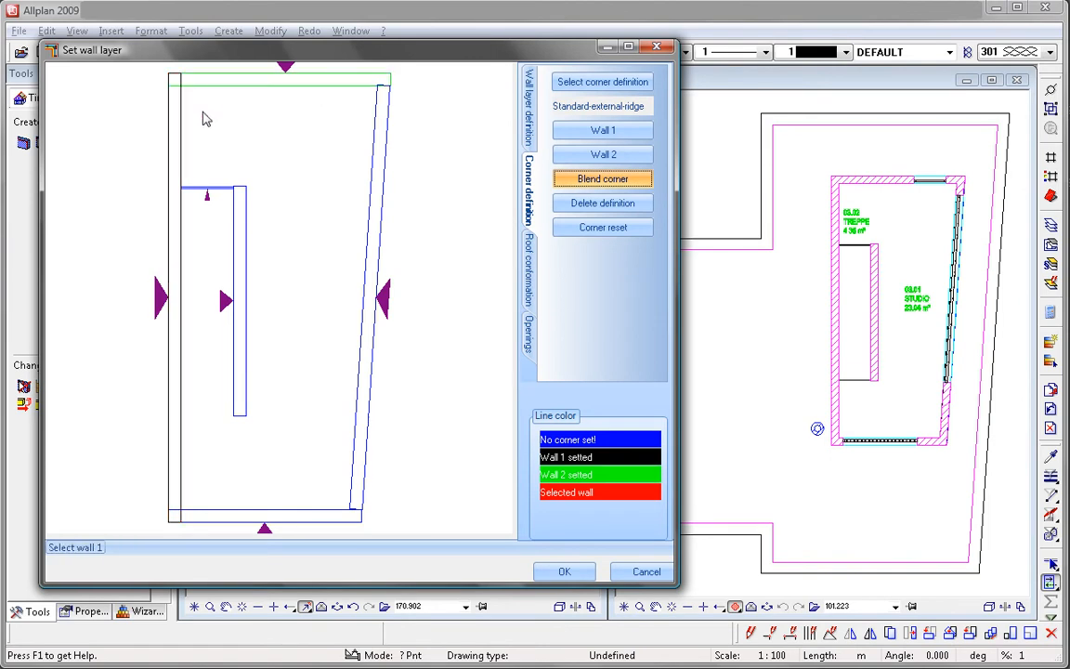
Blend the remaining three outer corners with the same connection, using the long walls as wall 1, and apply the wall settings
click(379, 118)
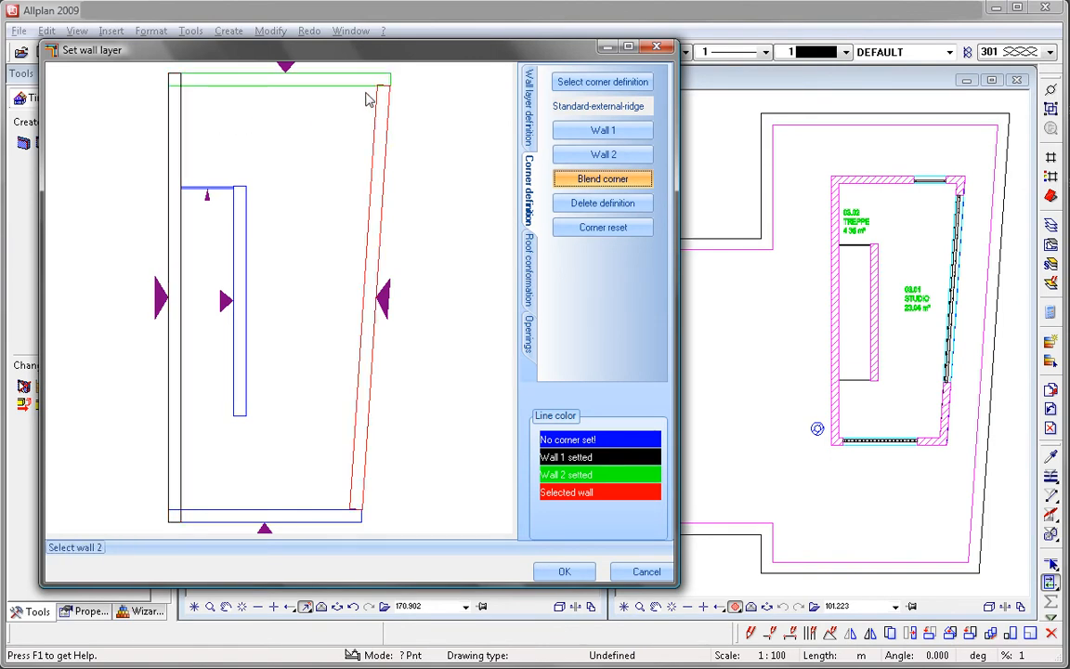
click(364, 86)
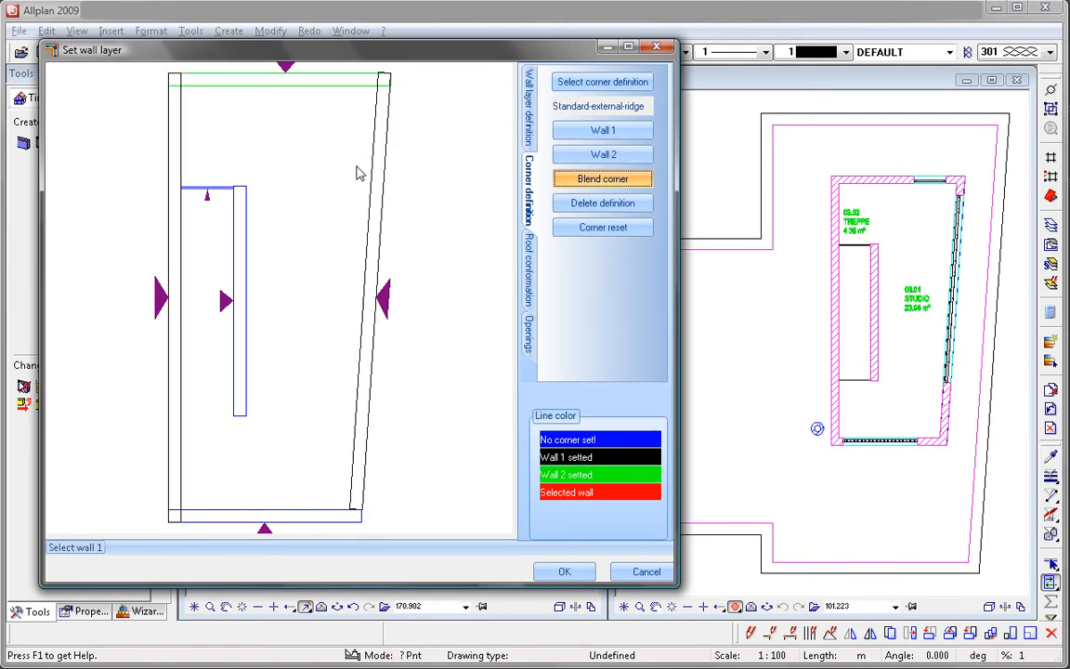
click(352, 504)
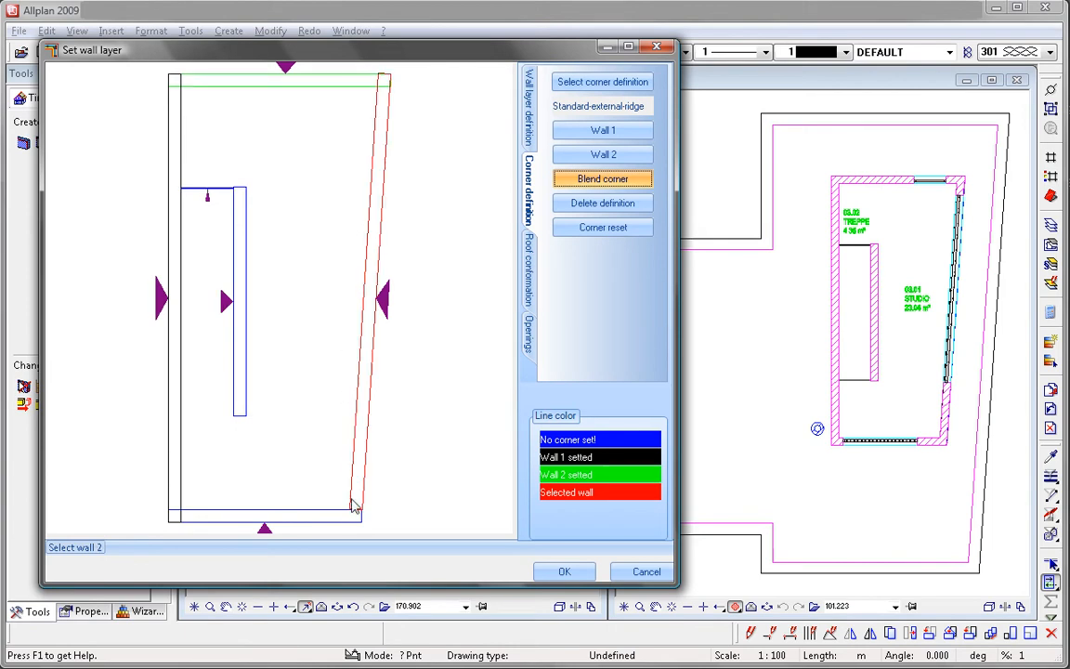
click(337, 511)
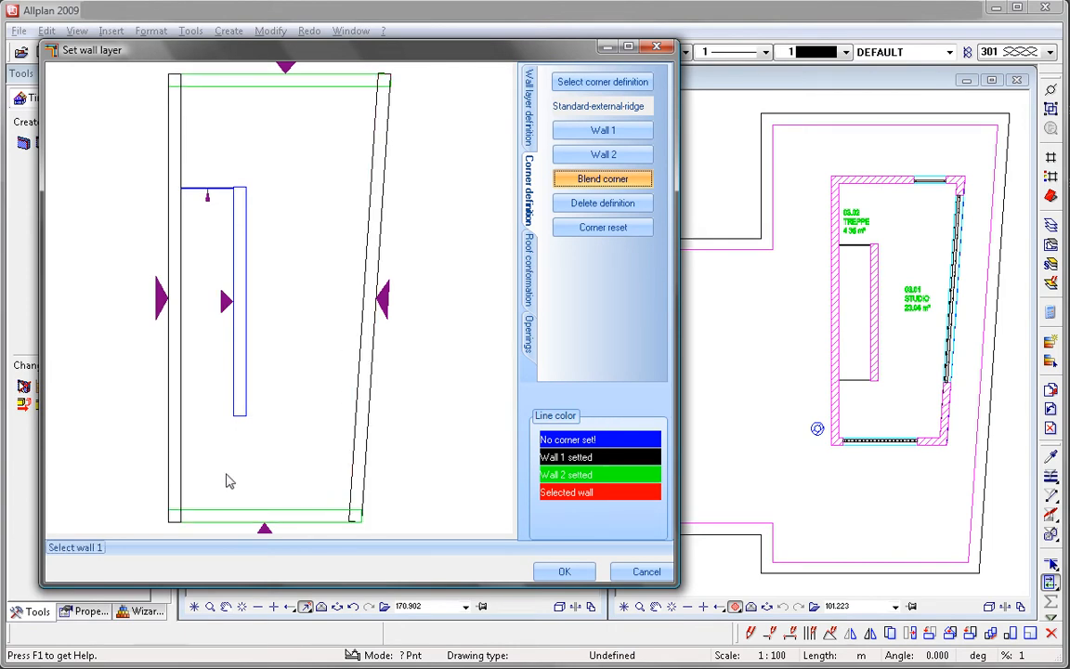
click(178, 484)
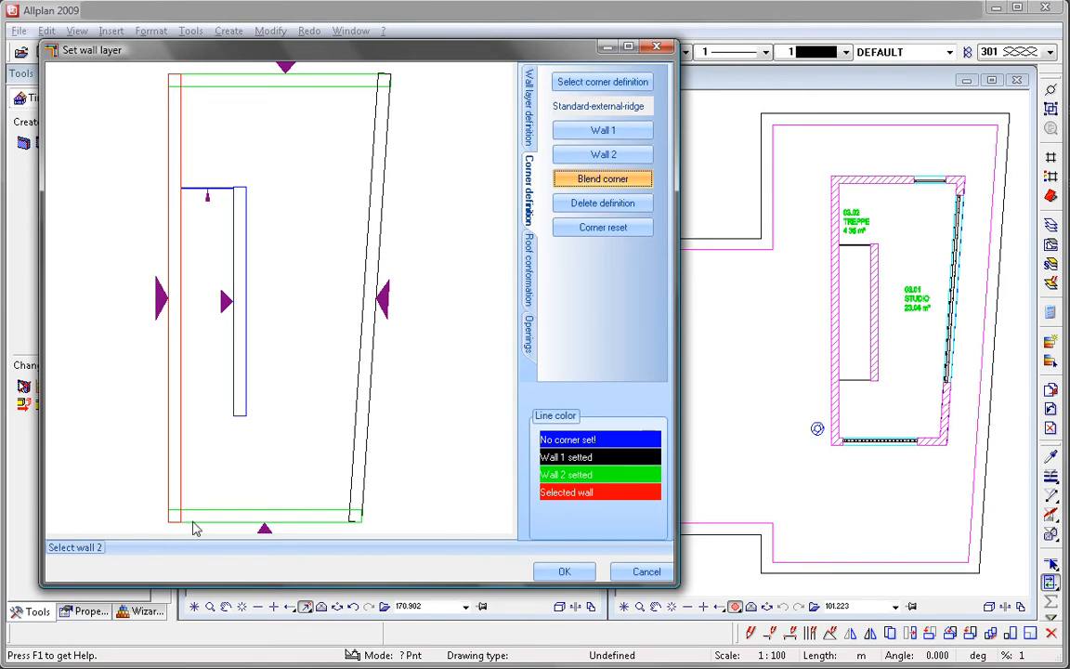
click(564, 570)
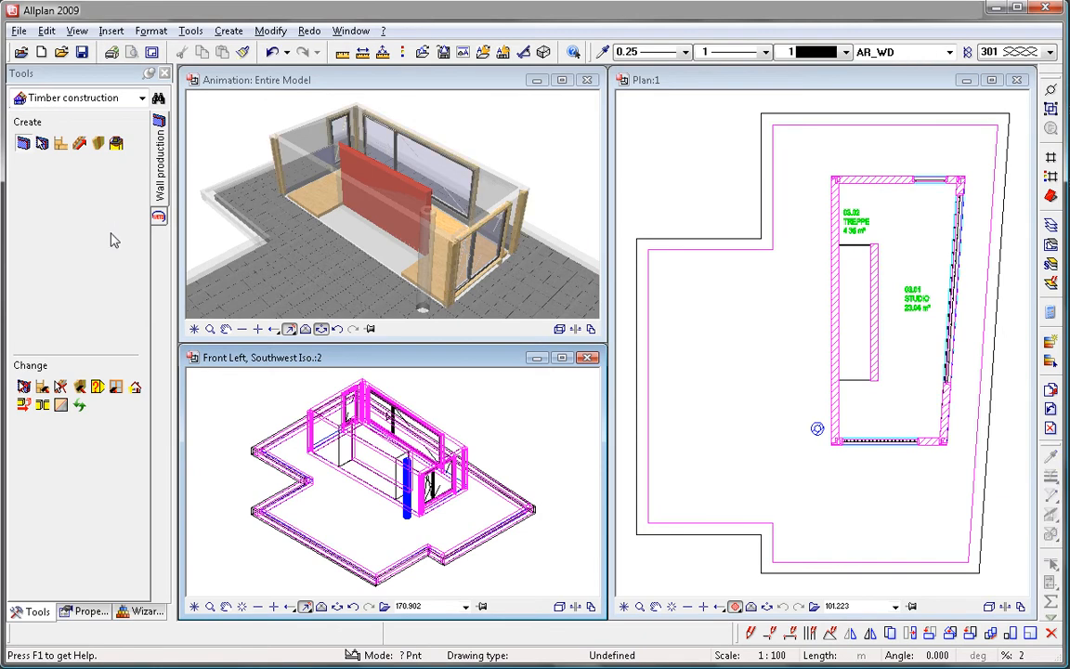
Create fixed-distance OSB partitions at 1.25 m from the left corner on the long straight outer wall and the upper short wall
click(83, 147)
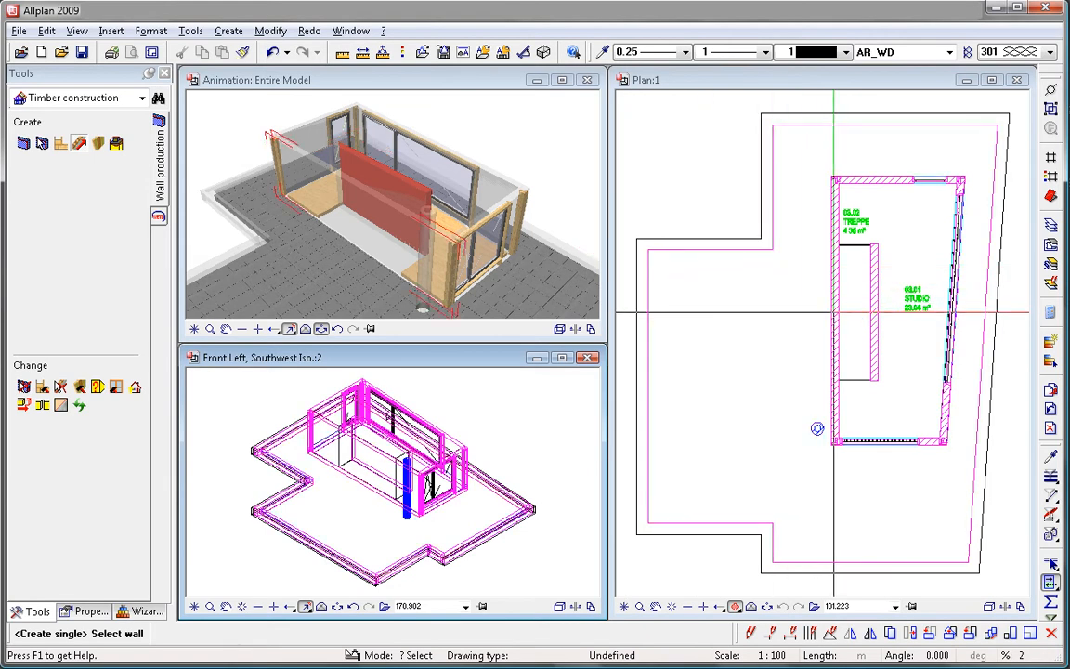
click(833, 311)
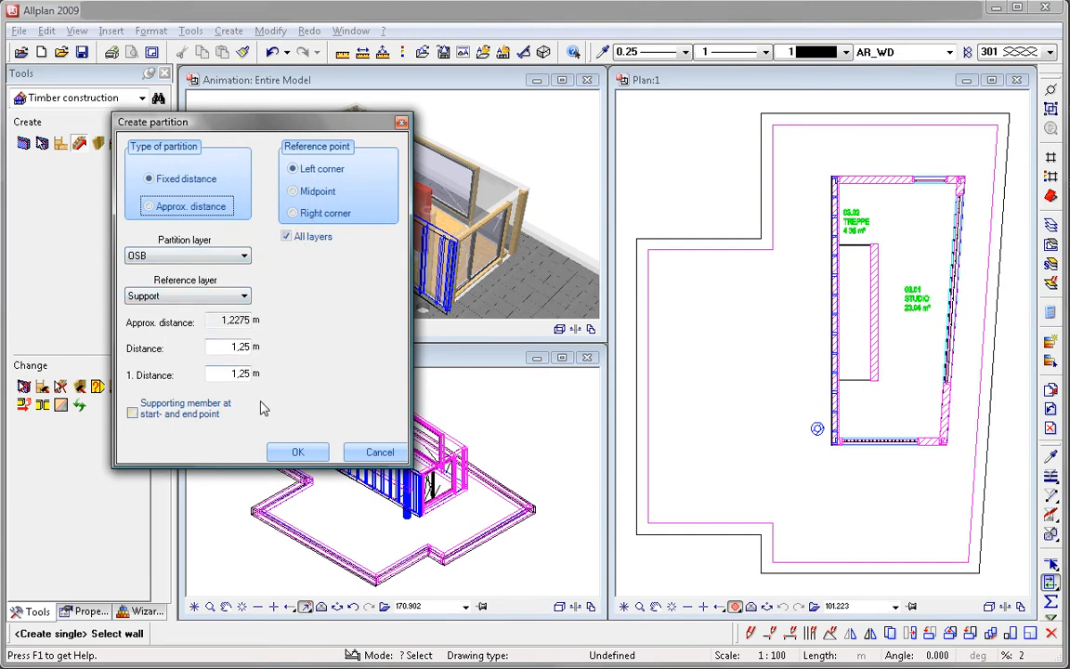
click(288, 451)
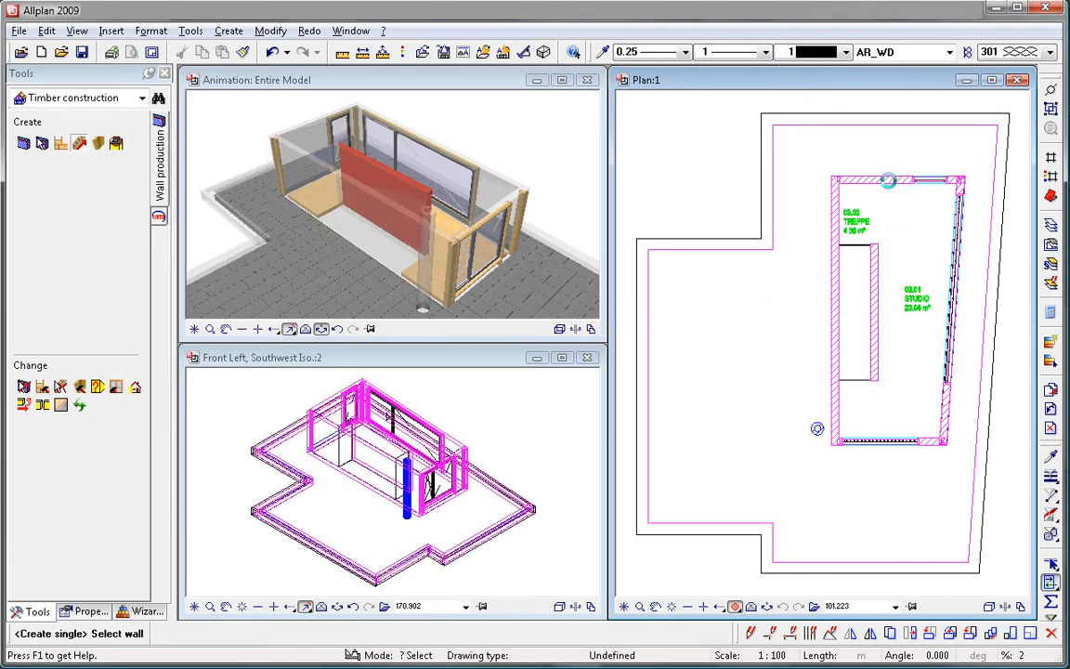
click(887, 180)
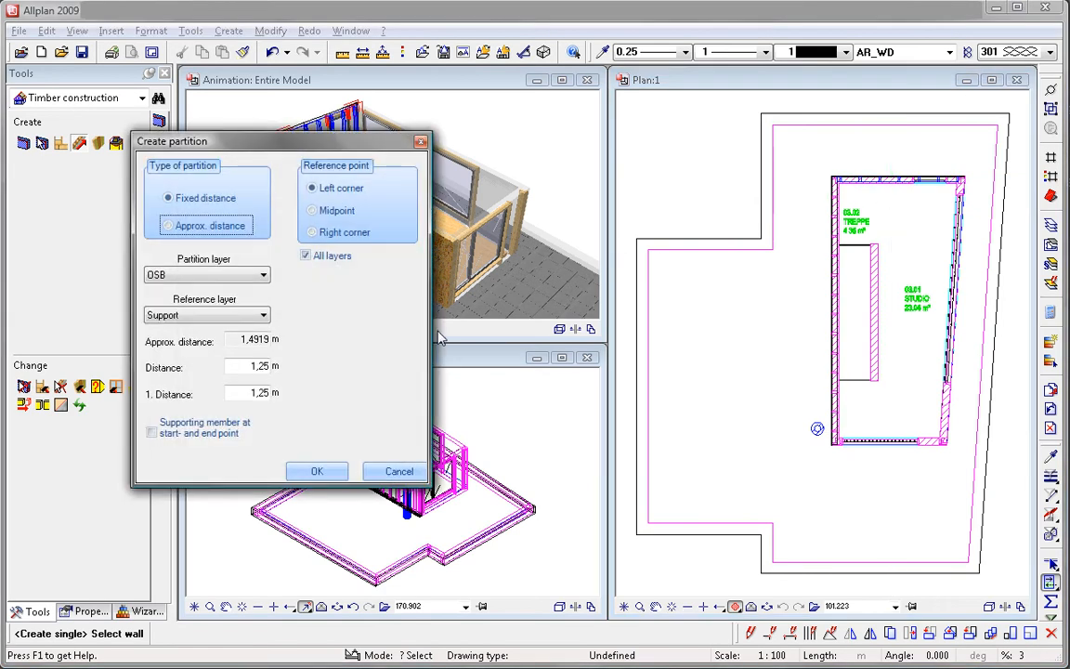
click(317, 471)
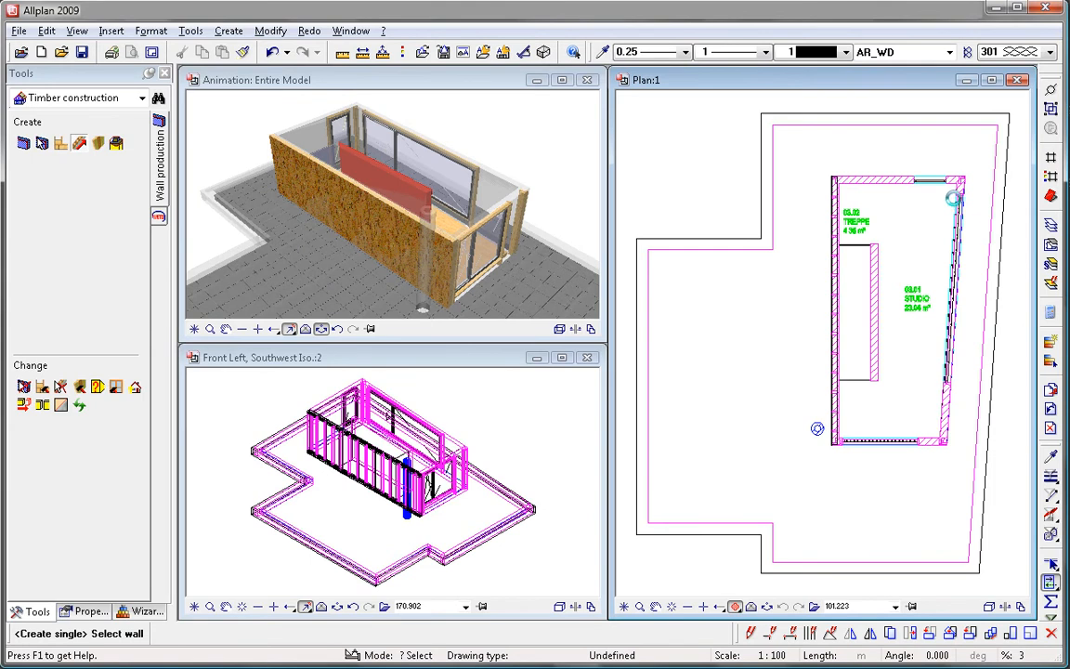
Create the same 1.25 m fixed-distance OSB partitions on the slanted outer wall and the lower short wall
click(960, 191)
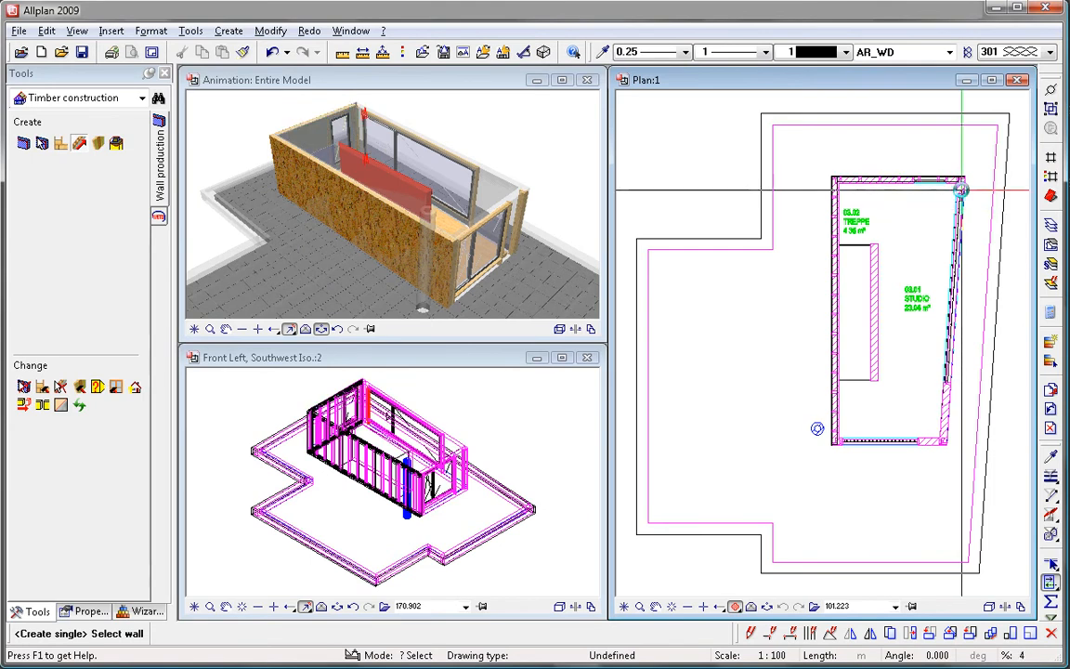
click(961, 191)
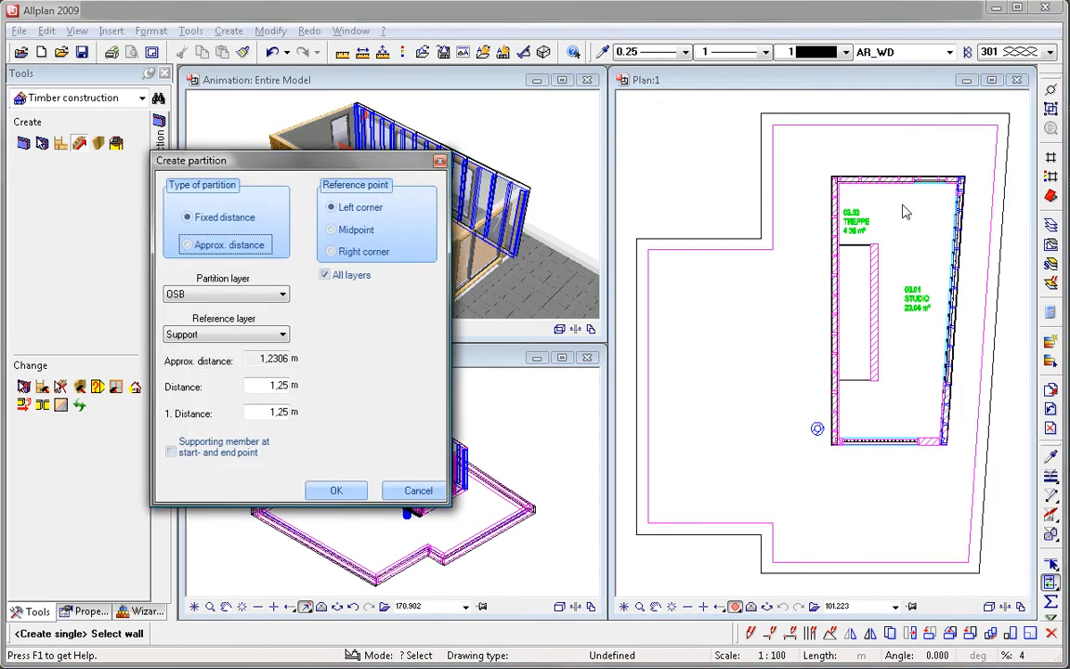
click(339, 489)
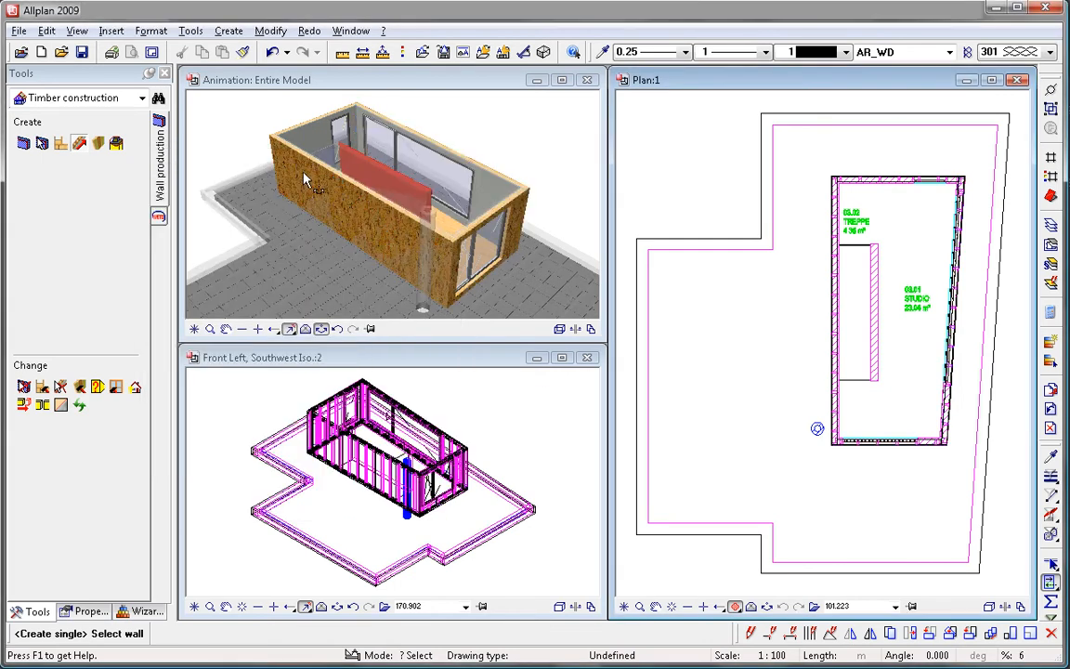
Transfer the freestanding inner wall beside the stairs and assign it the Inner wall standard definition
drag(266, 153, 570, 246)
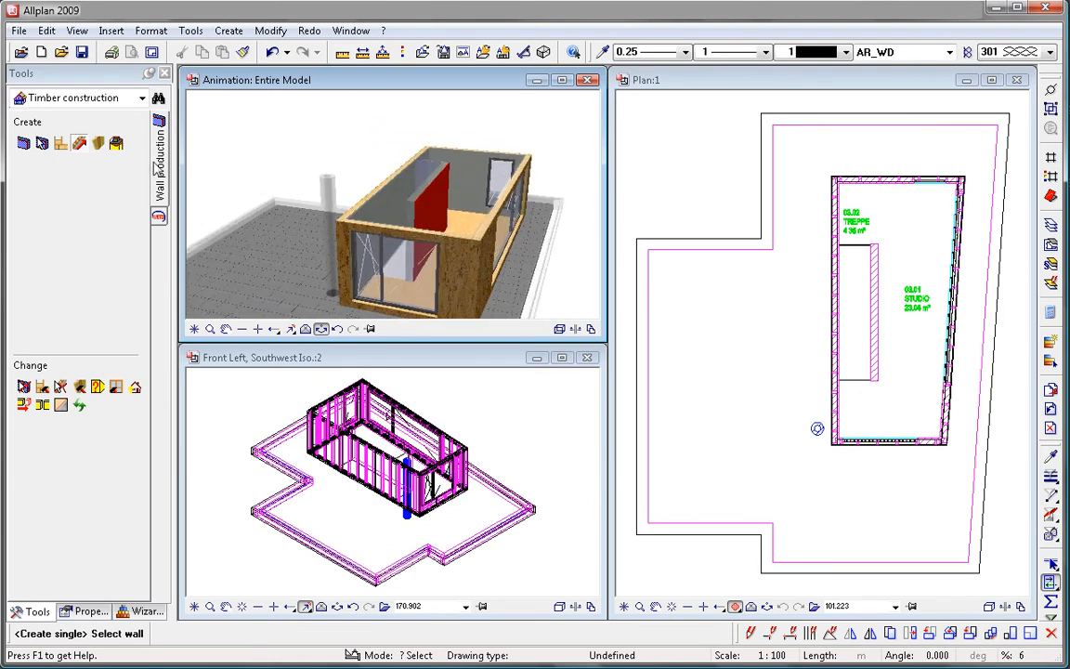
click(44, 145)
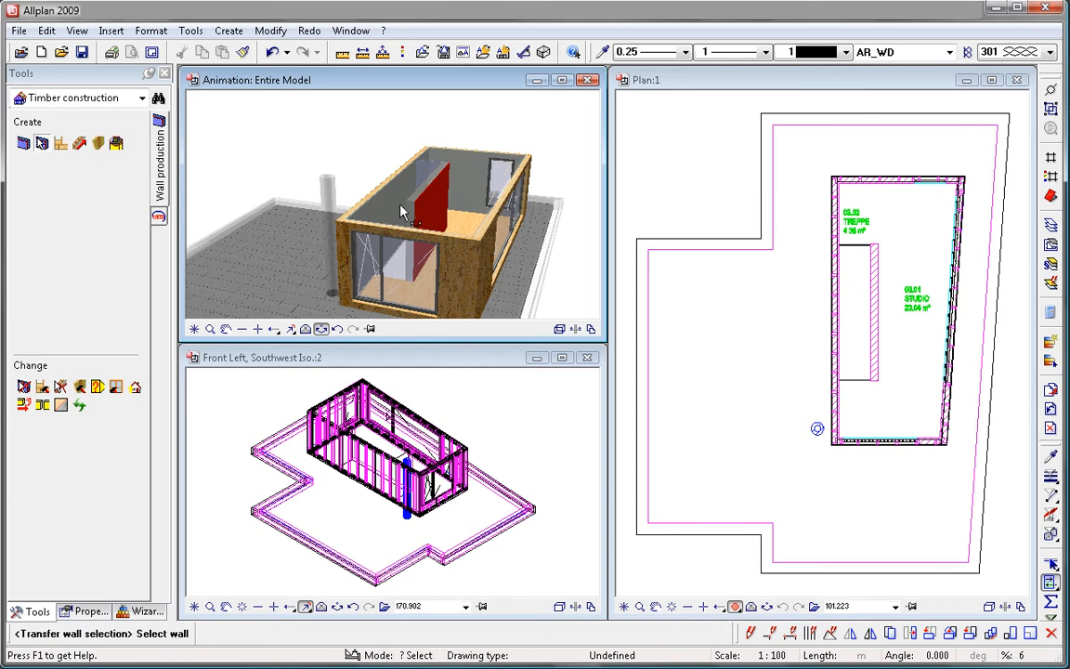
click(864, 323)
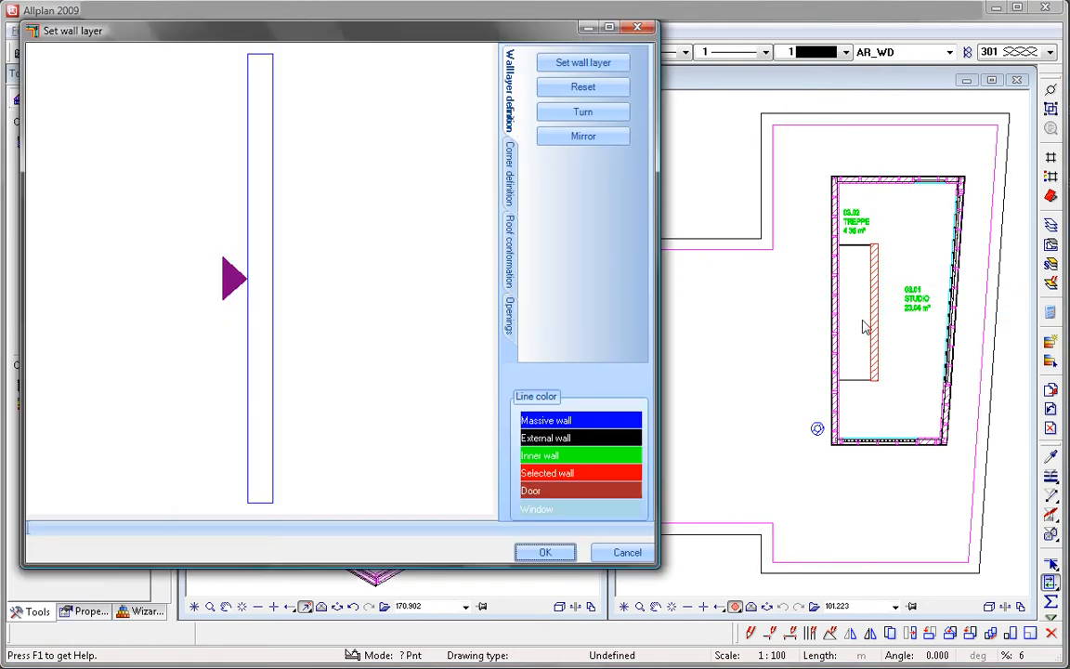
click(254, 130)
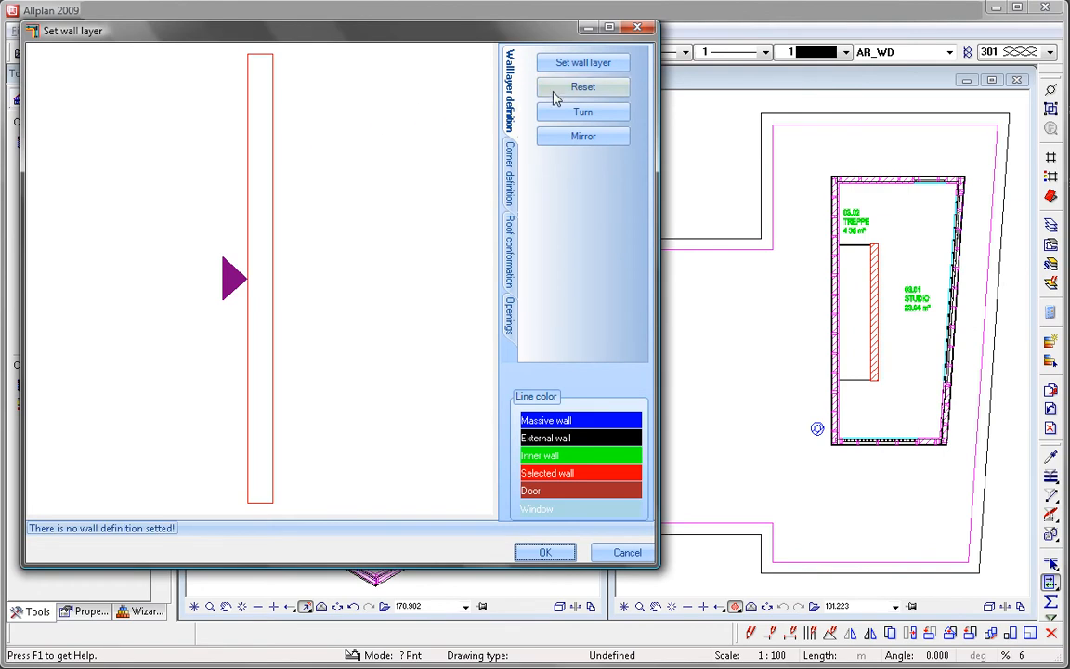
click(602, 69)
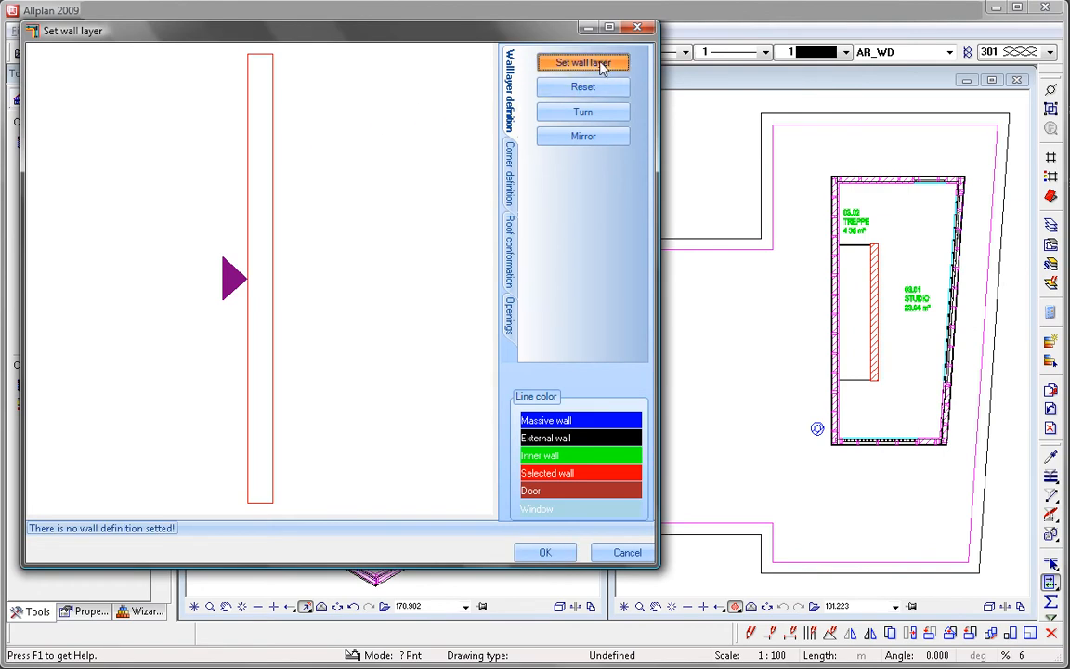
click(600, 65)
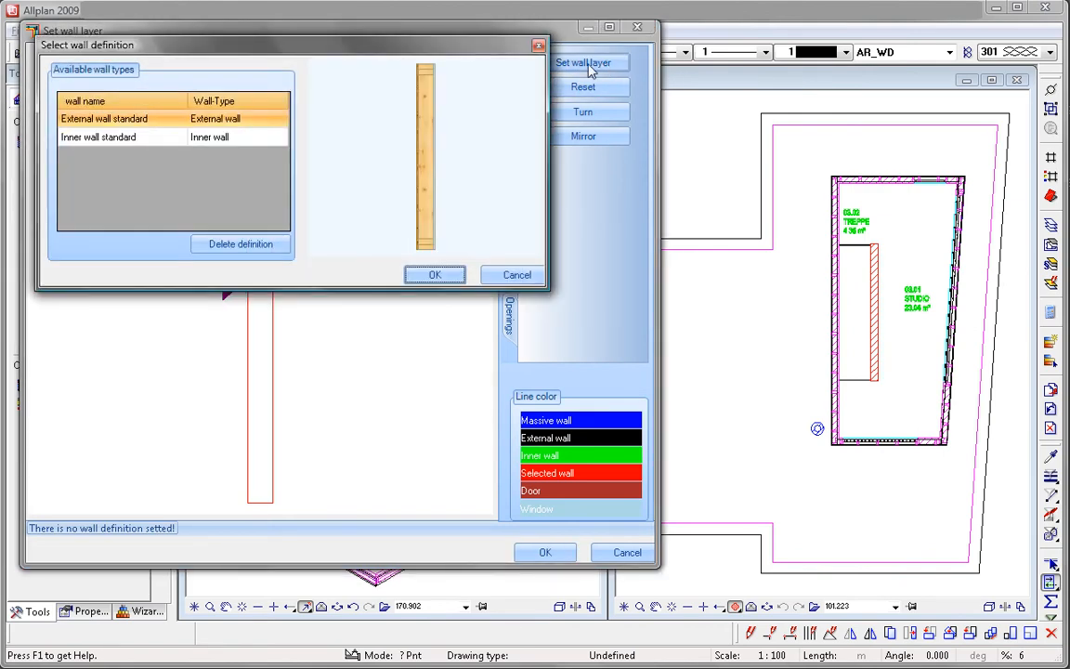
click(121, 141)
drag(413, 174, 412, 181)
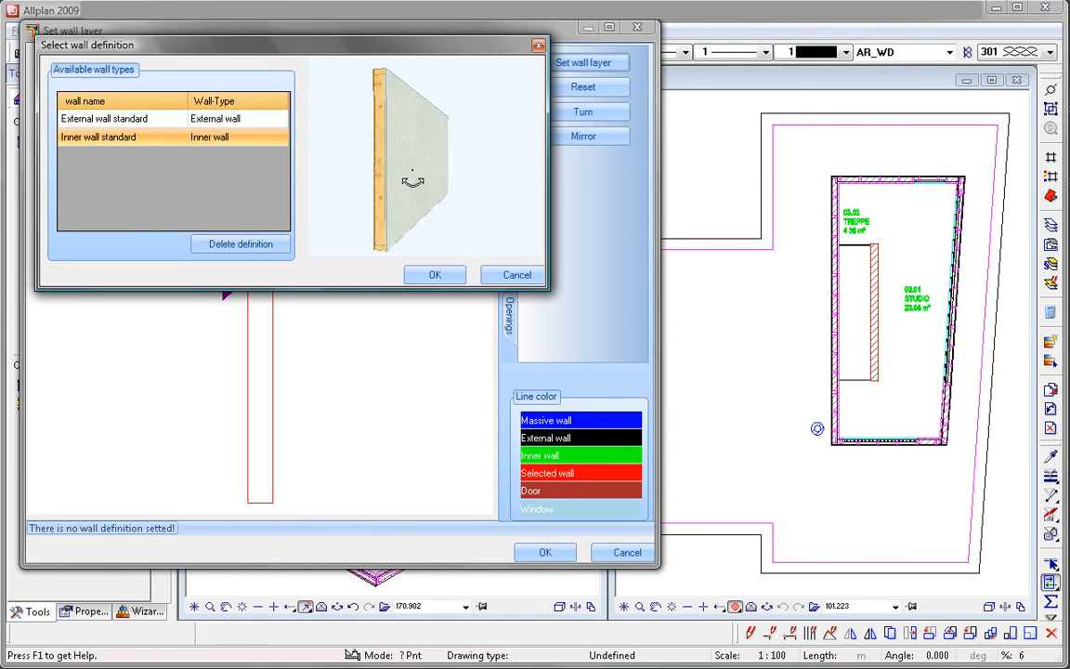
click(433, 273)
Create a fixed-distance OSB partition at 1.25 m from the left corner on the inner wall, with supporting members at the start and end points
click(80, 146)
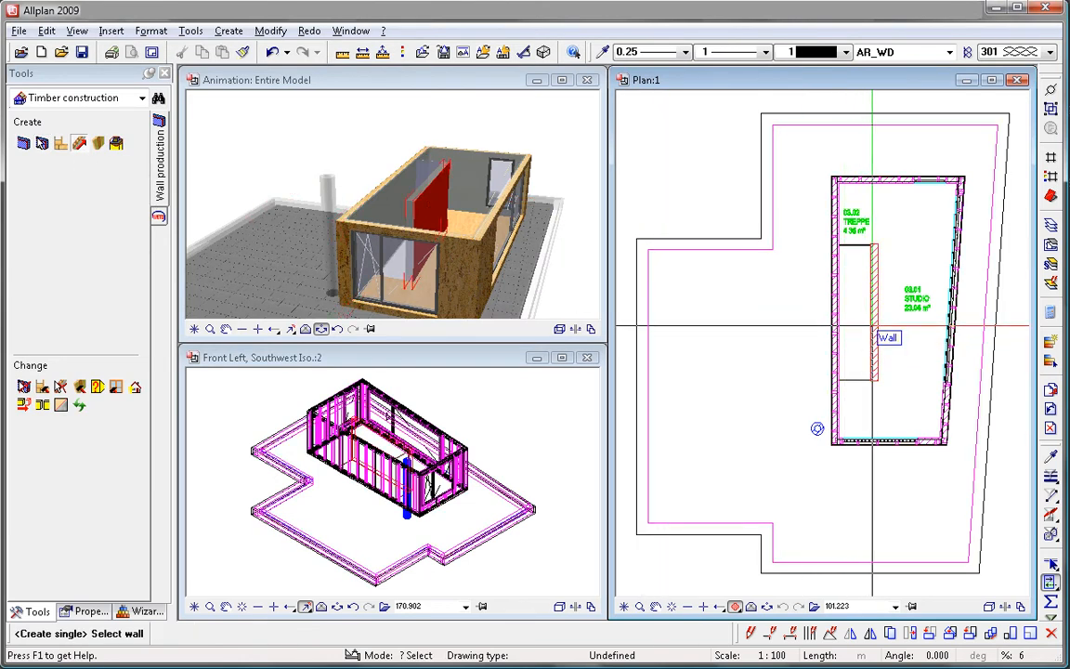
click(871, 327)
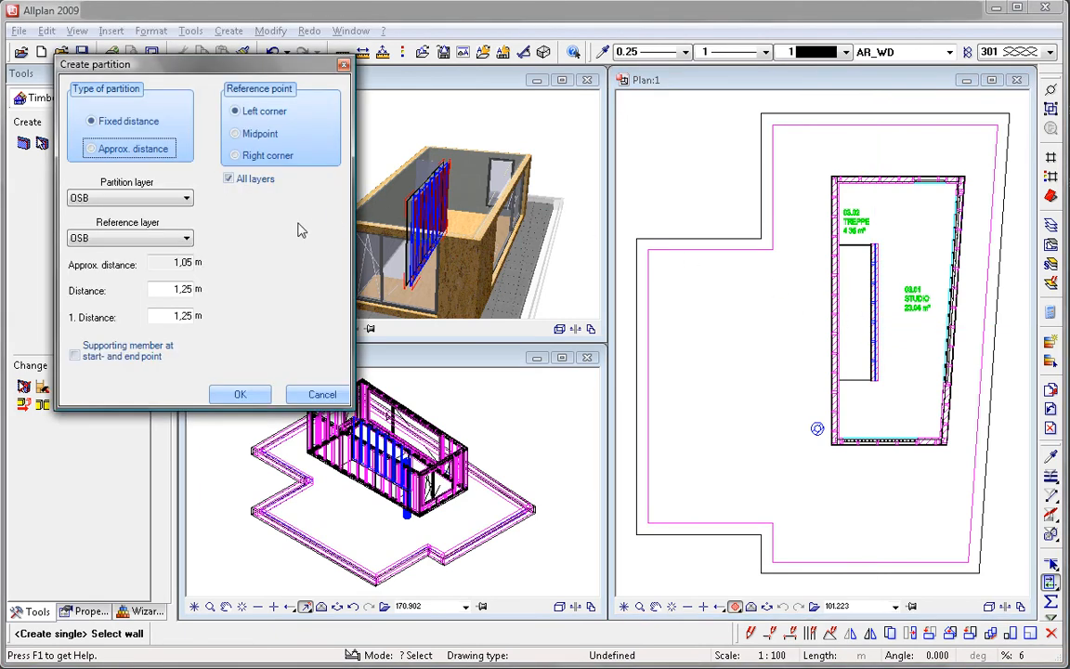
click(78, 363)
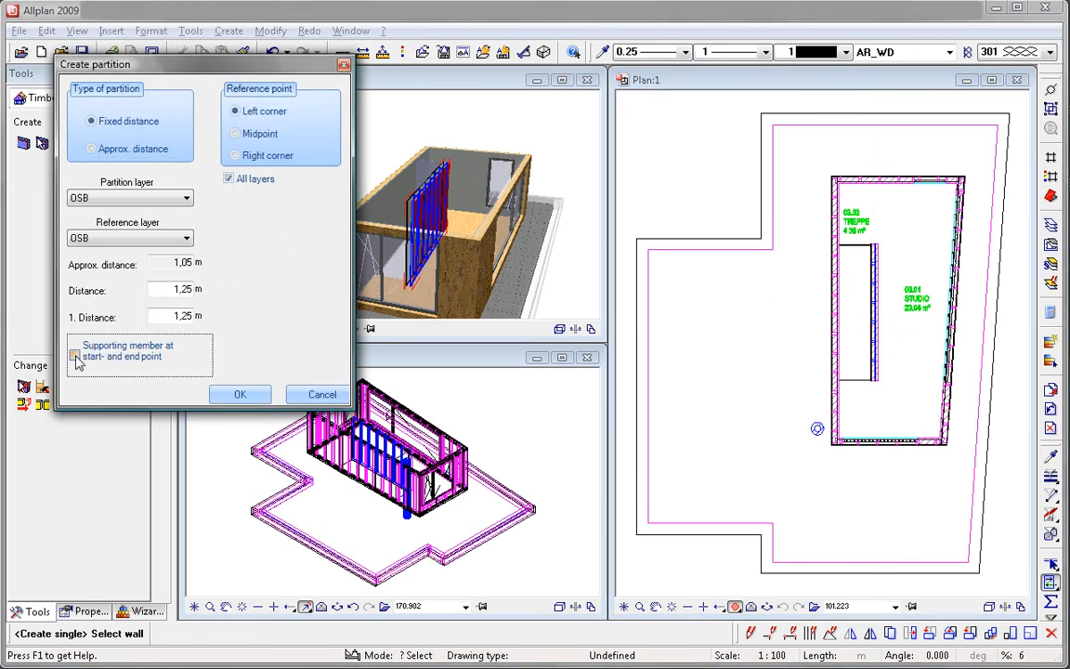
click(241, 397)
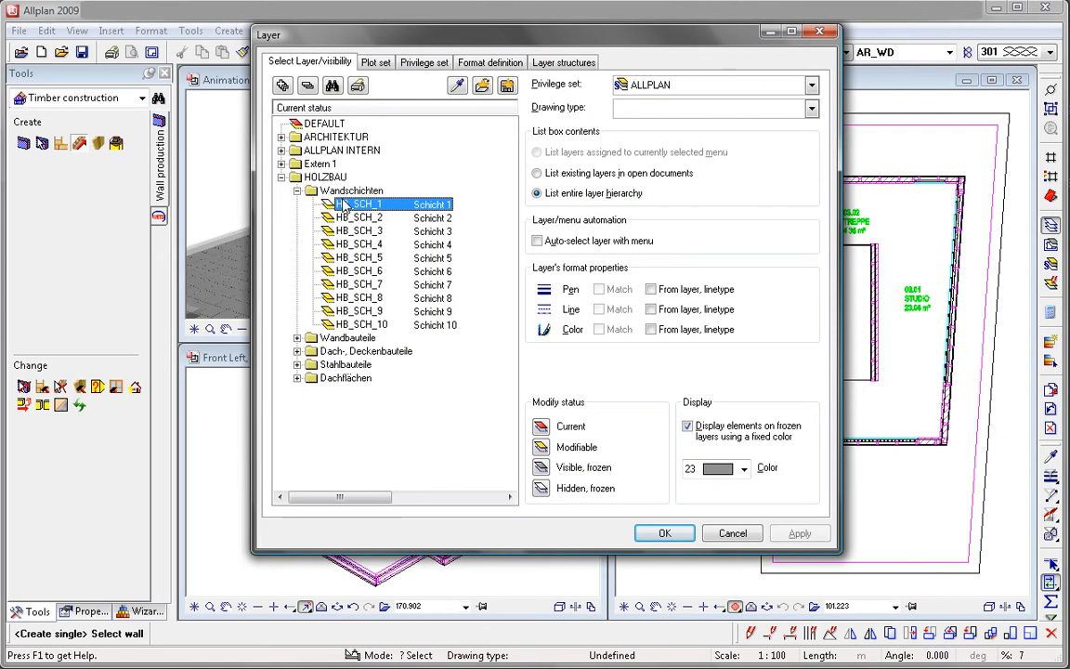
Hide the wall layers HB_SCH_1 and HB_SCH_3 so that the timber studs are exposed
click(343, 204)
click(357, 231)
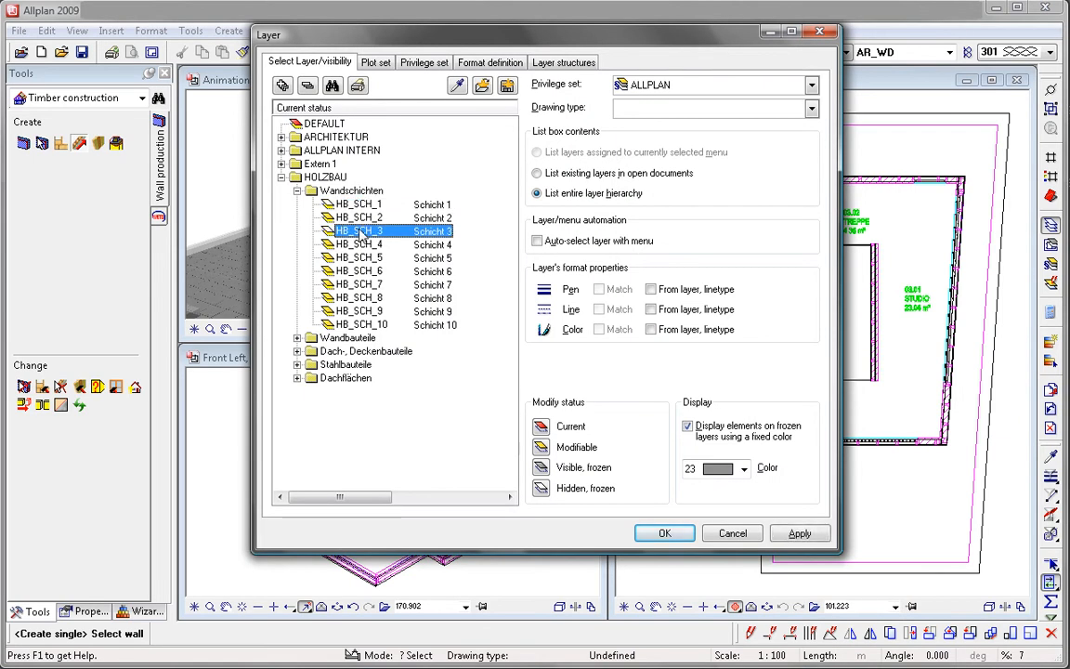
click(661, 533)
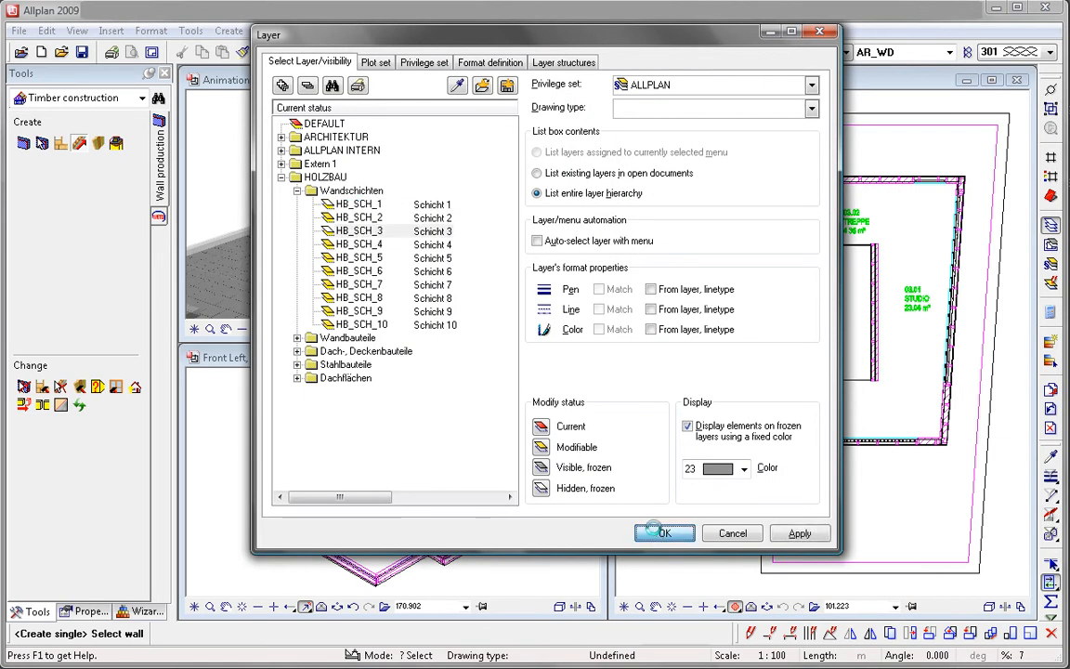
Move the window in the upper short outer wall by -1 m in the X direction
drag(511, 249, 304, 191)
drag(516, 247, 286, 200)
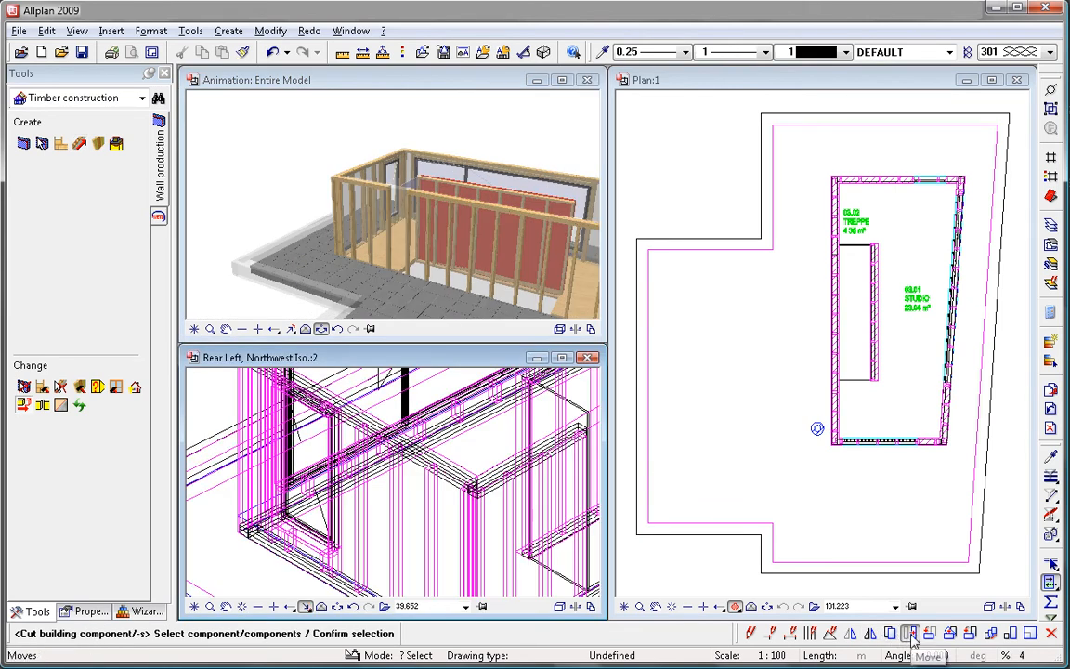
click(910, 633)
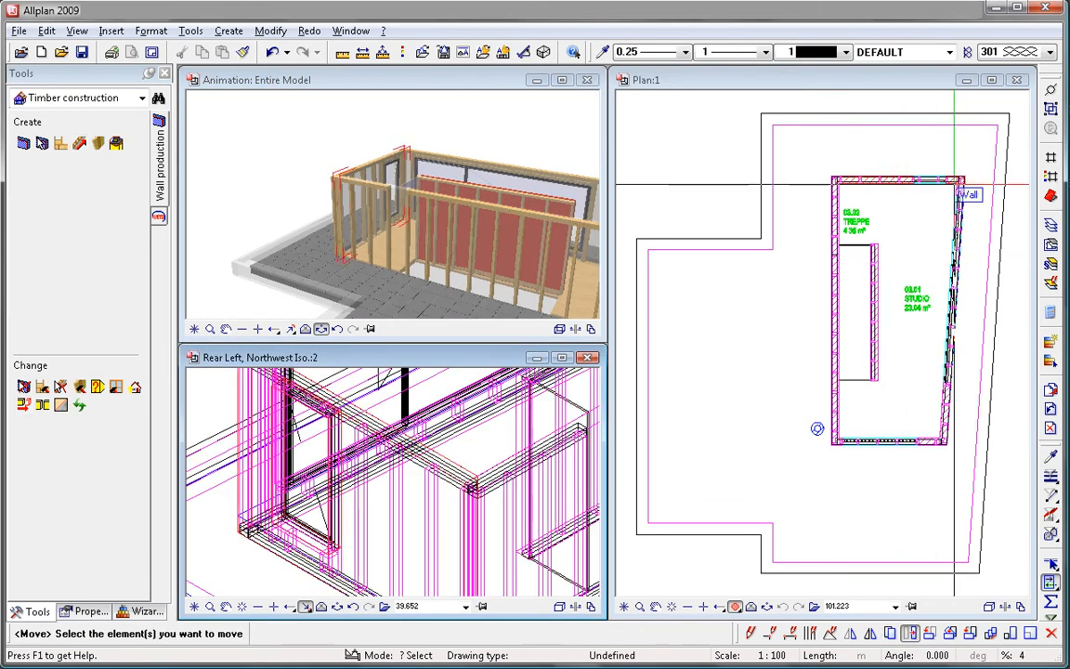
scroll(941, 180, up, 6)
click(866, 192)
scroll(734, 222, down, 1)
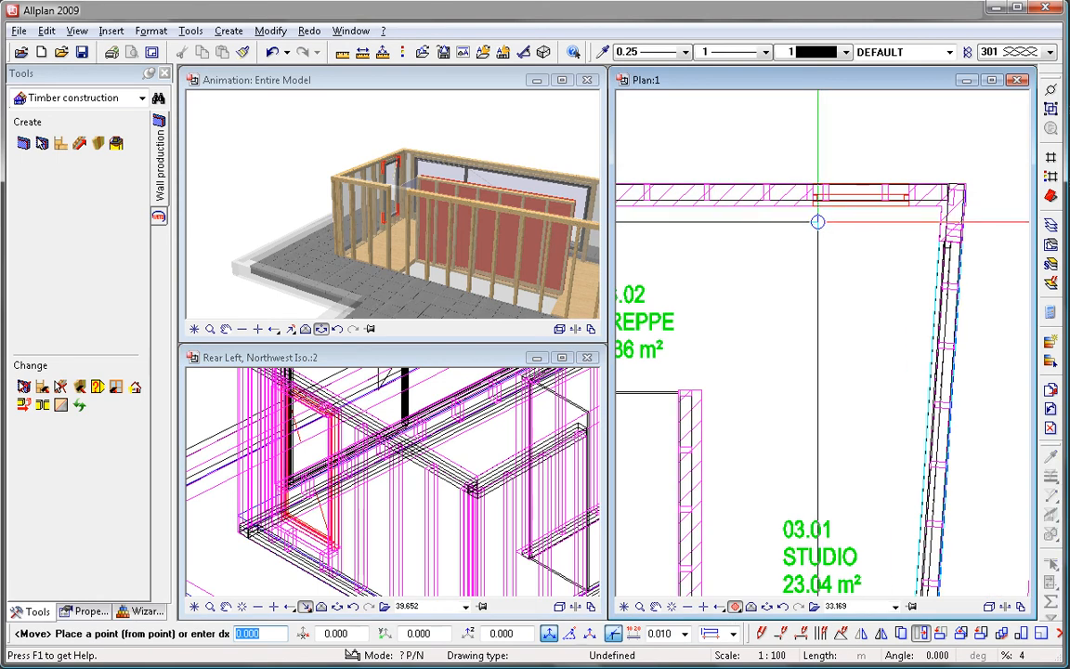
click(814, 206)
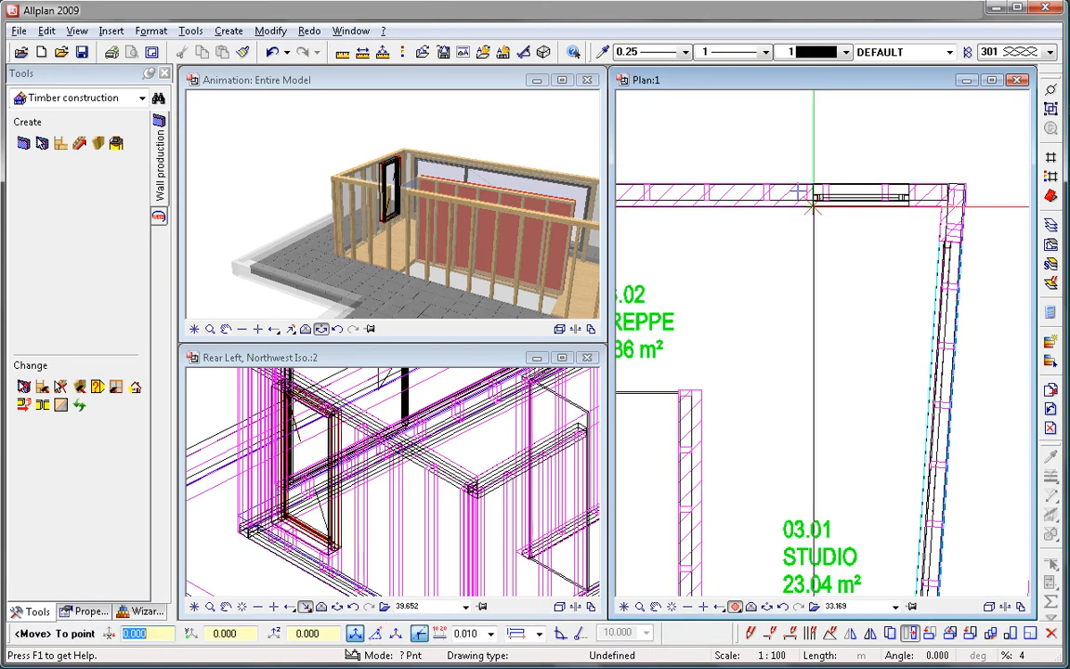
text(-1)
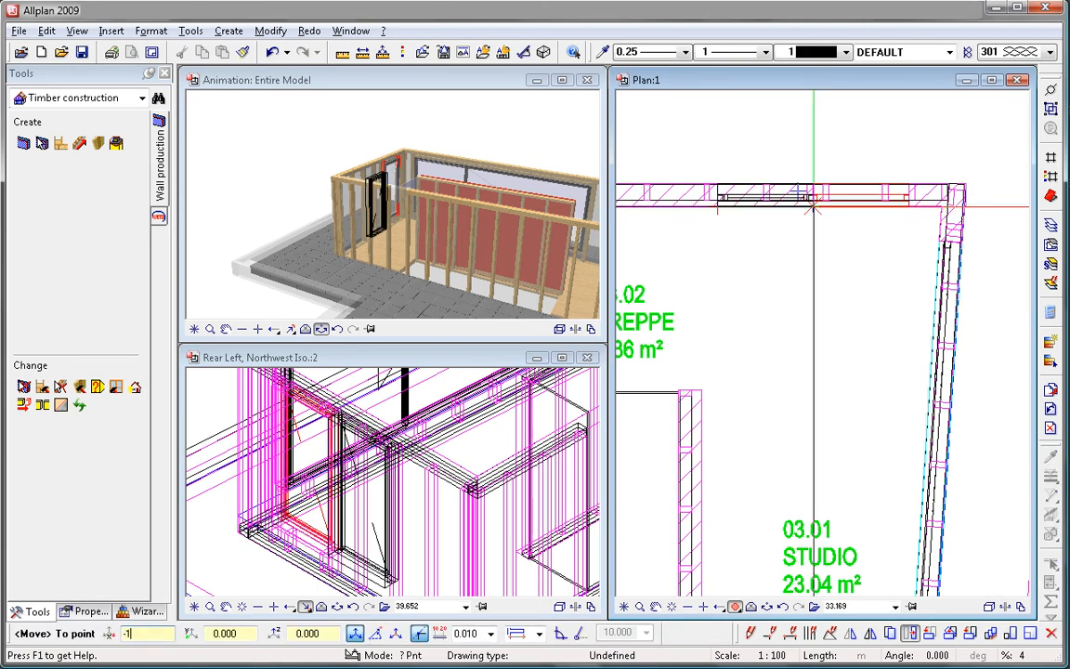
key(Return)
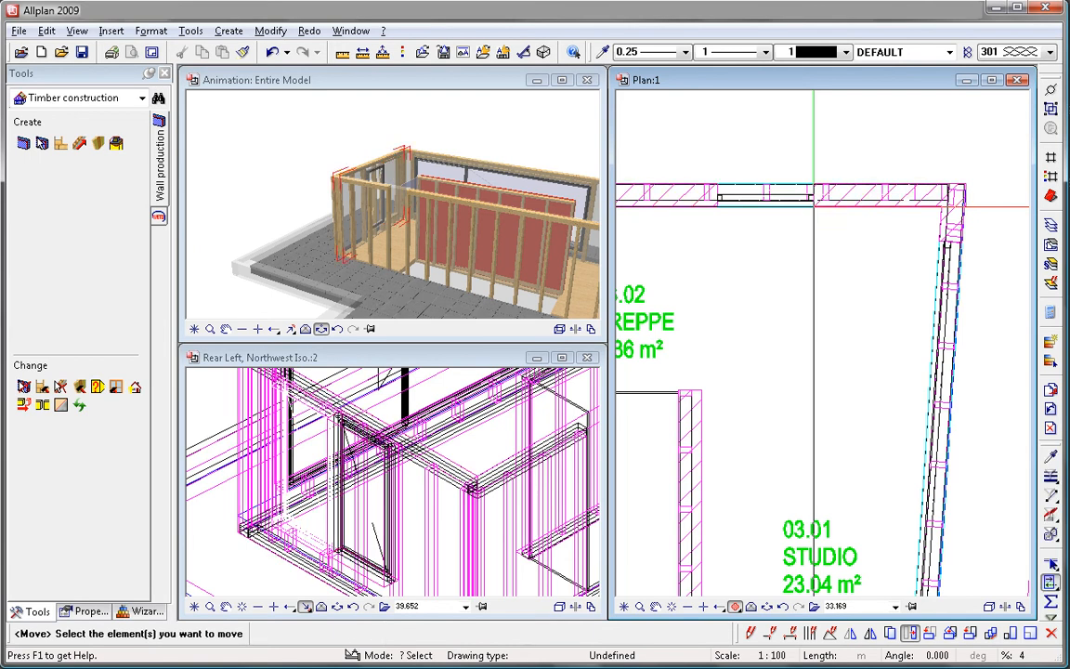
Separate the top plates of the long straight outer wall at one of its studs, using a 0 m addition/back cut
drag(527, 190, 217, 200)
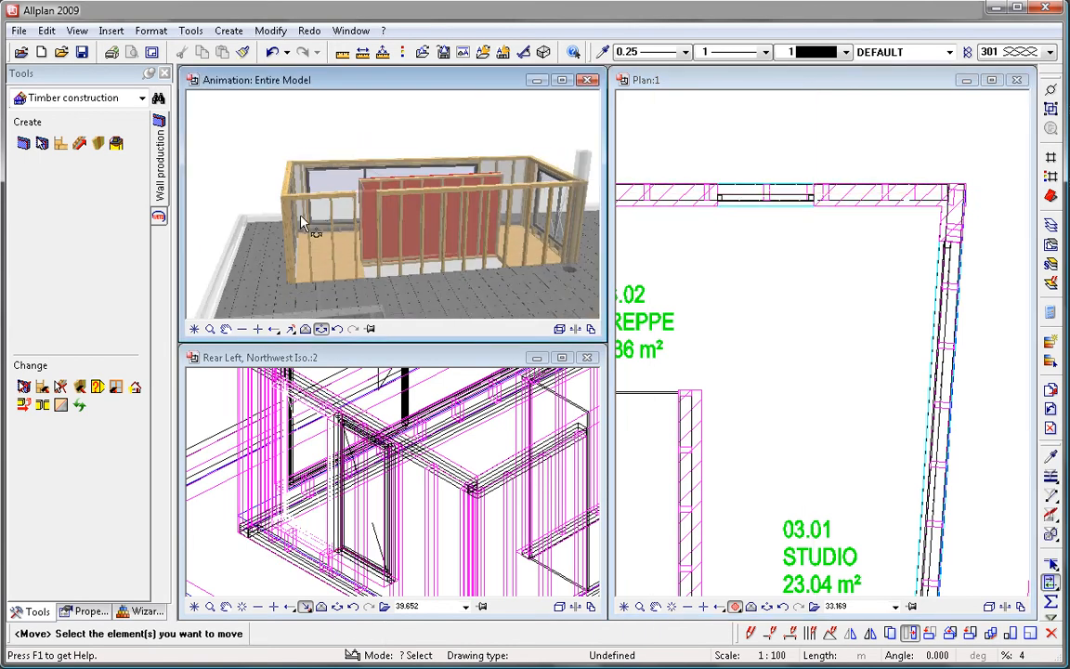
drag(534, 257, 388, 219)
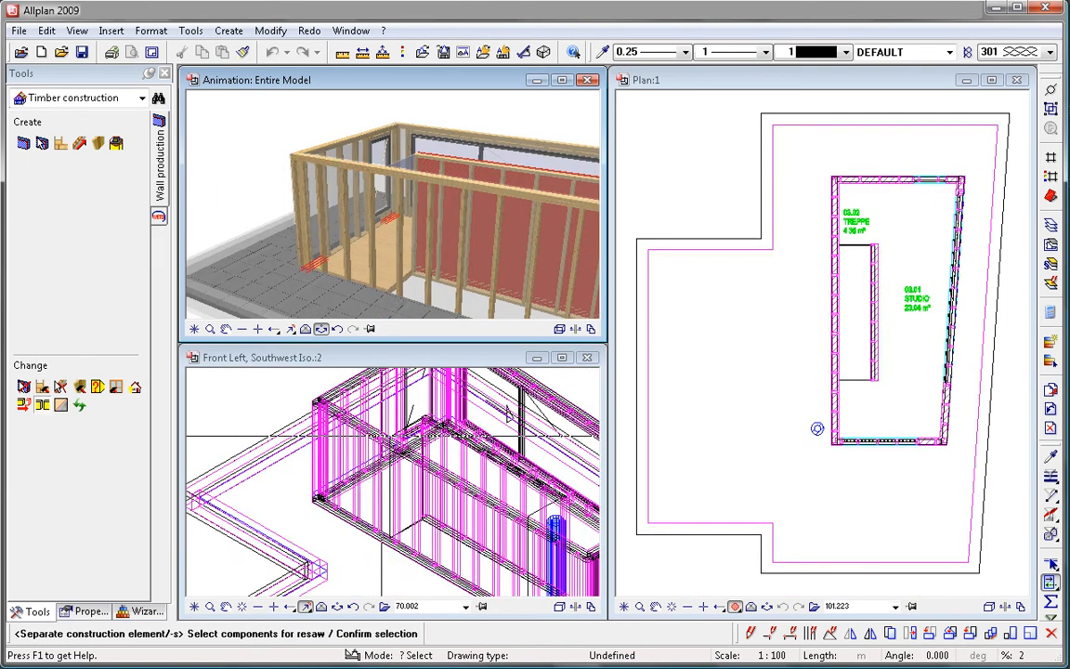
scroll(401, 460, up, 5)
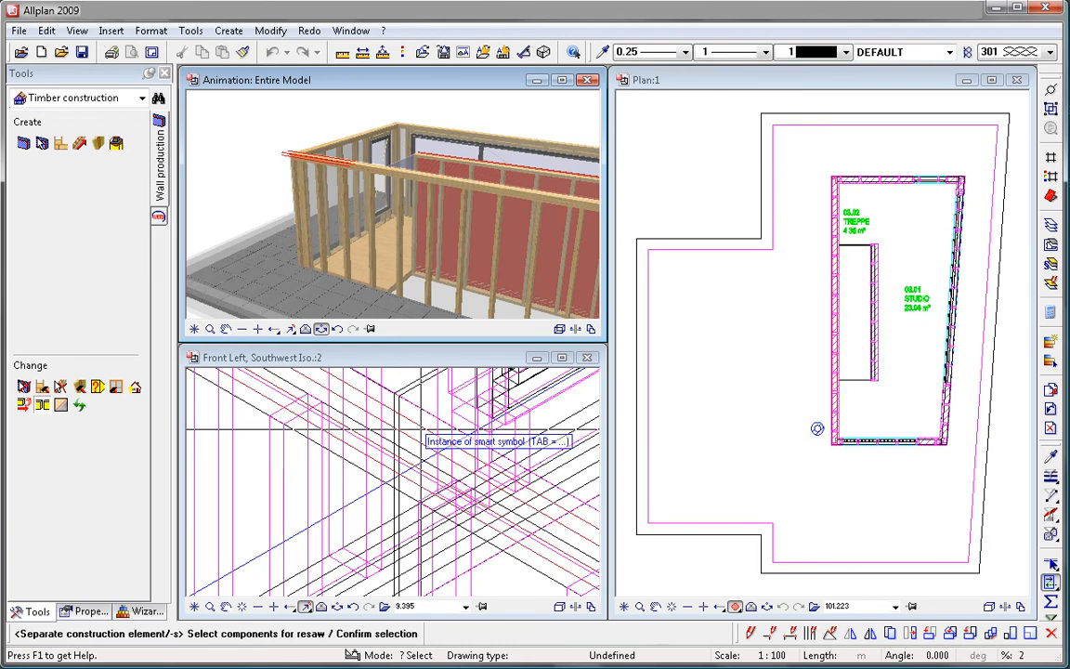
click(421, 429)
click(421, 429)
scroll(420, 429, up, 3)
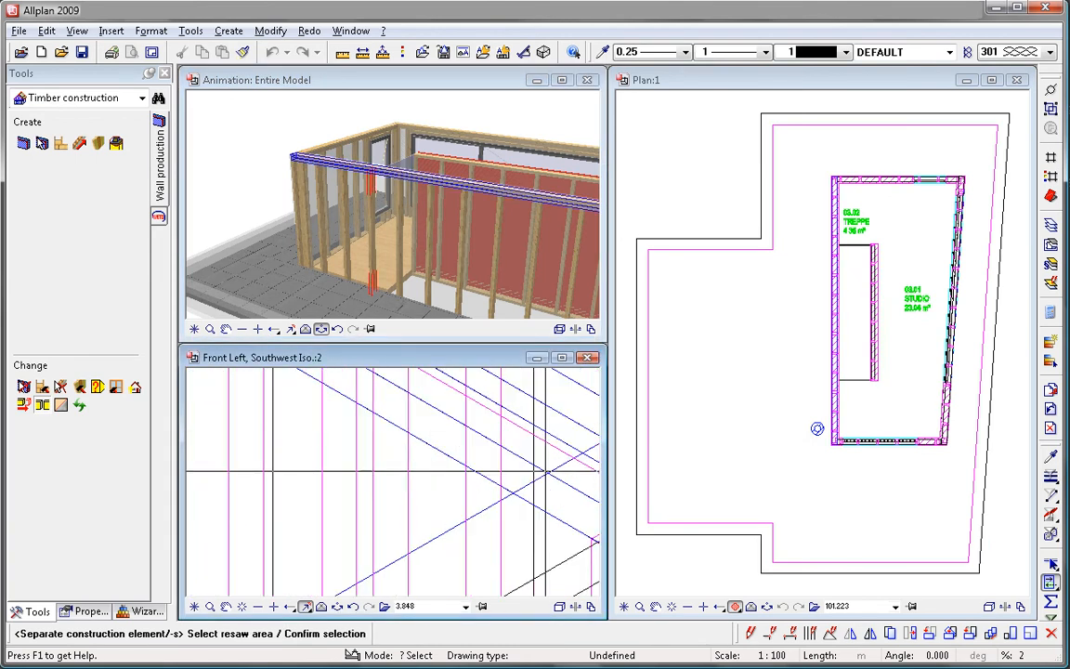
click(273, 471)
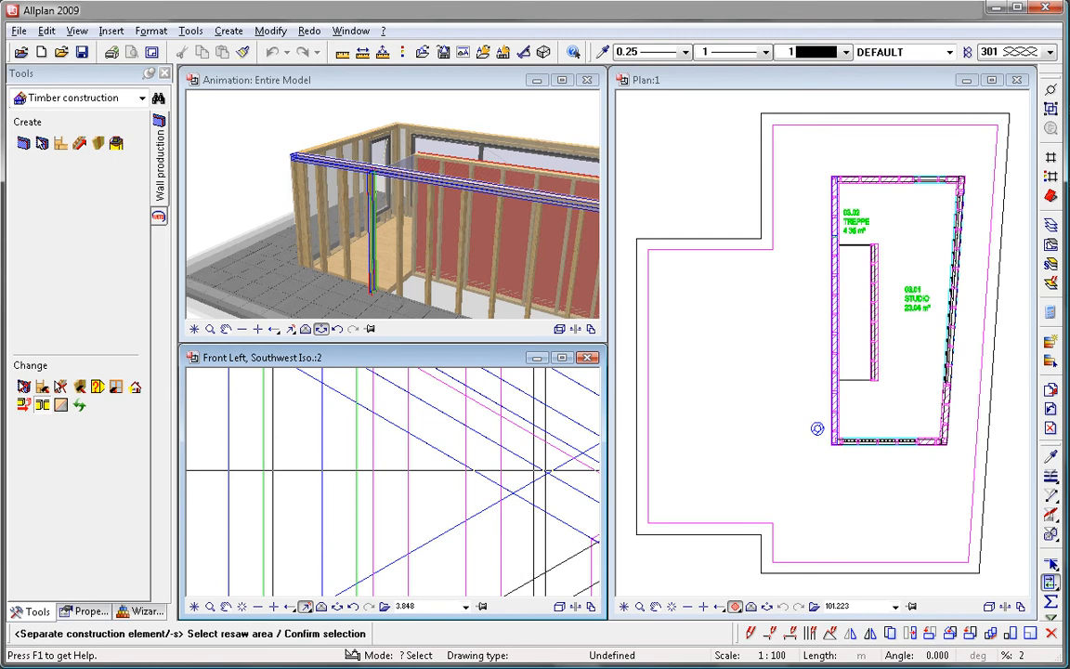
right_click(307, 443)
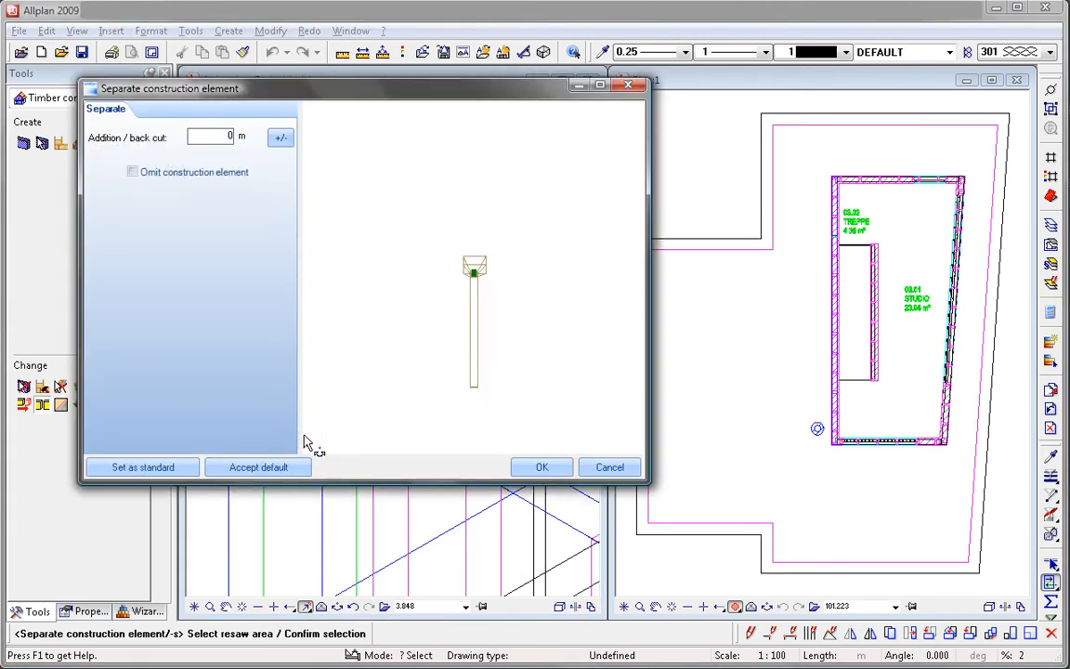
drag(390, 349, 565, 357)
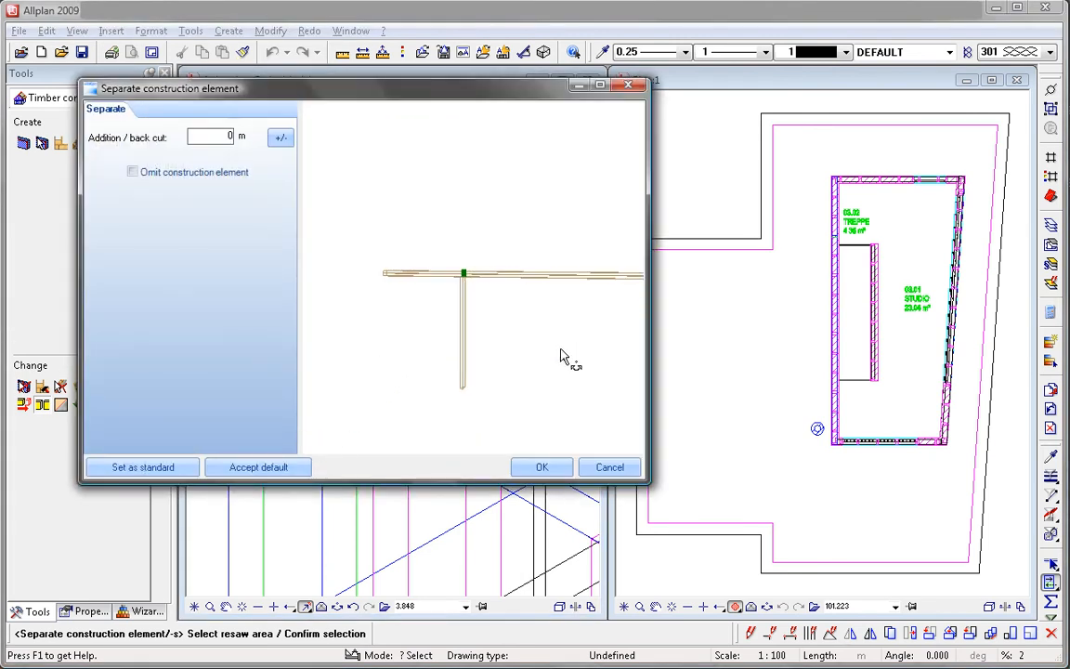
right_drag(543, 388, 471, 281)
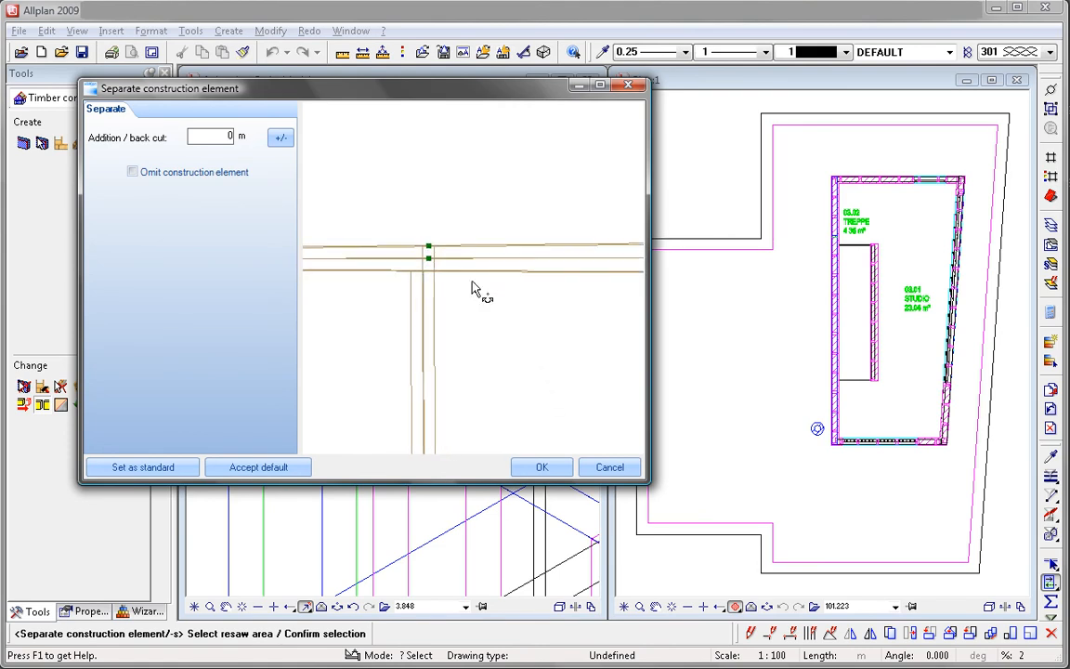
click(542, 468)
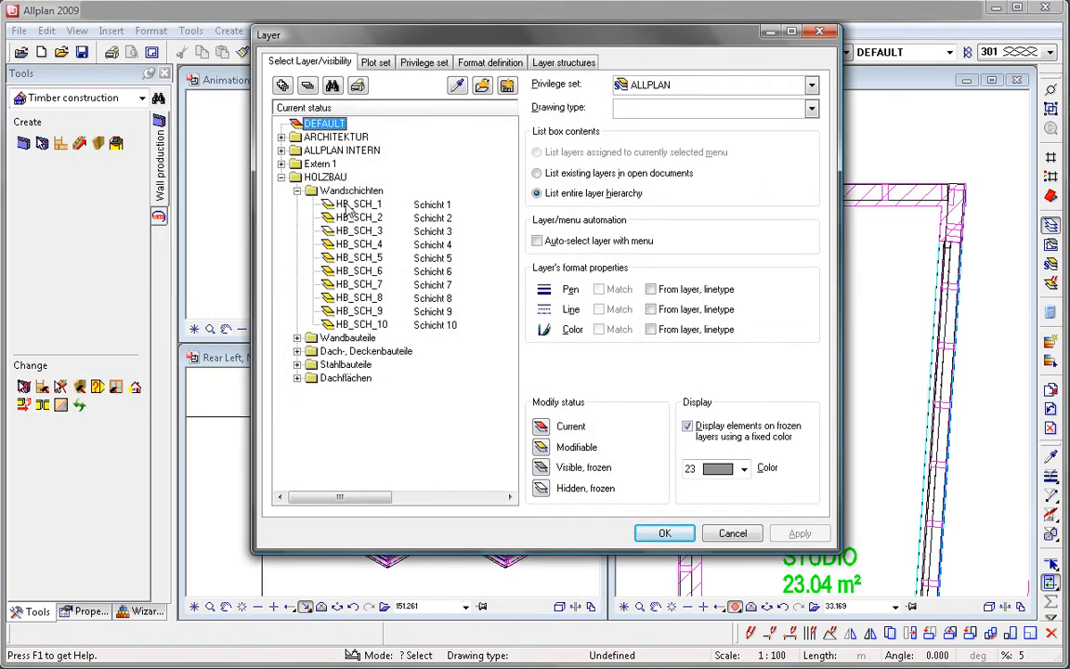
Make all Wandschichten layers visible and maximize the animation view to inspect the complete studio model
click(352, 192)
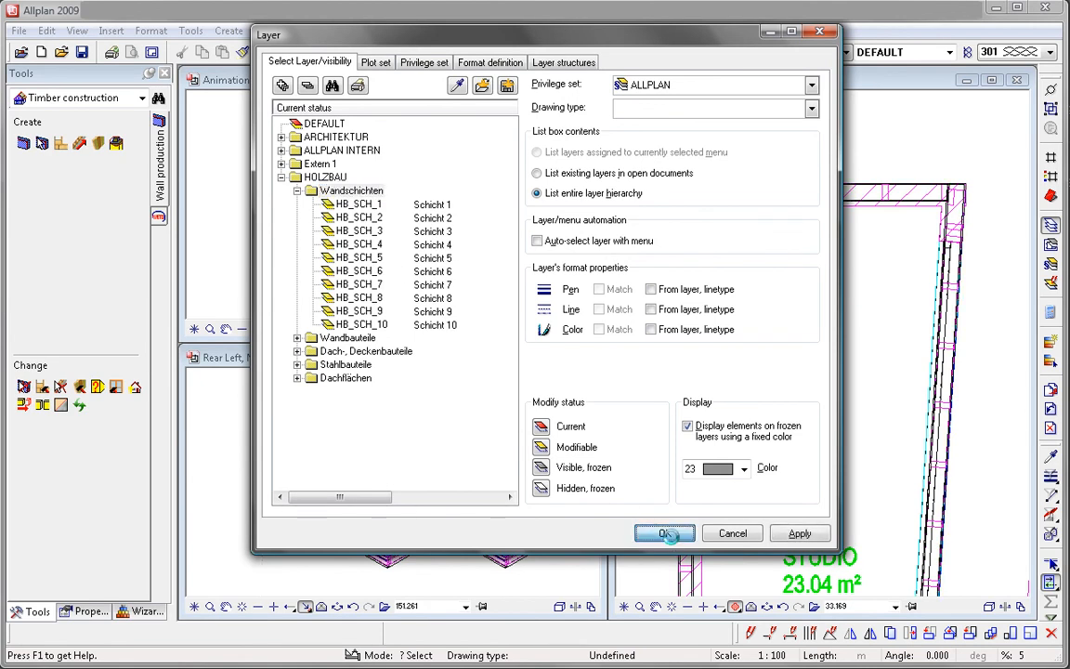
click(664, 532)
drag(297, 171, 327, 203)
drag(430, 235, 533, 197)
click(561, 80)
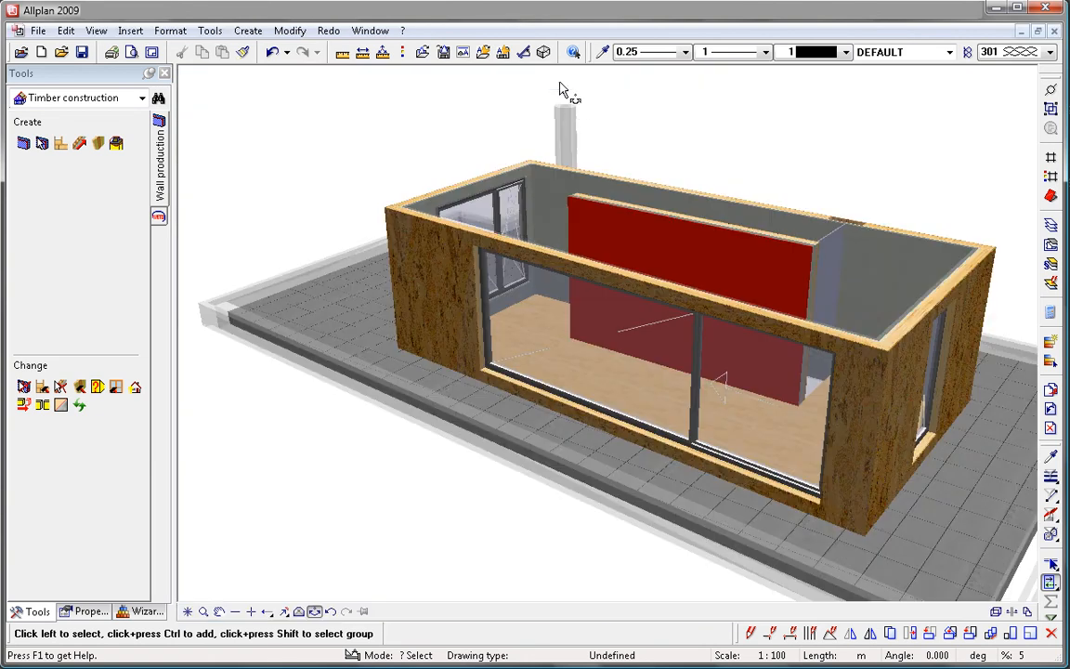
drag(697, 206, 421, 362)
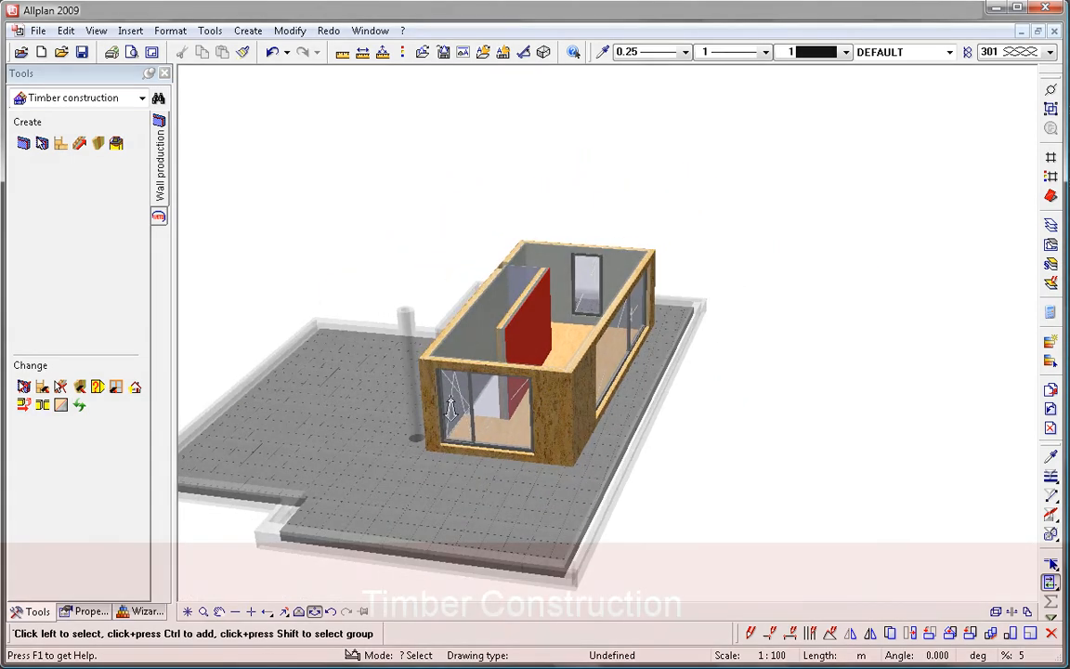